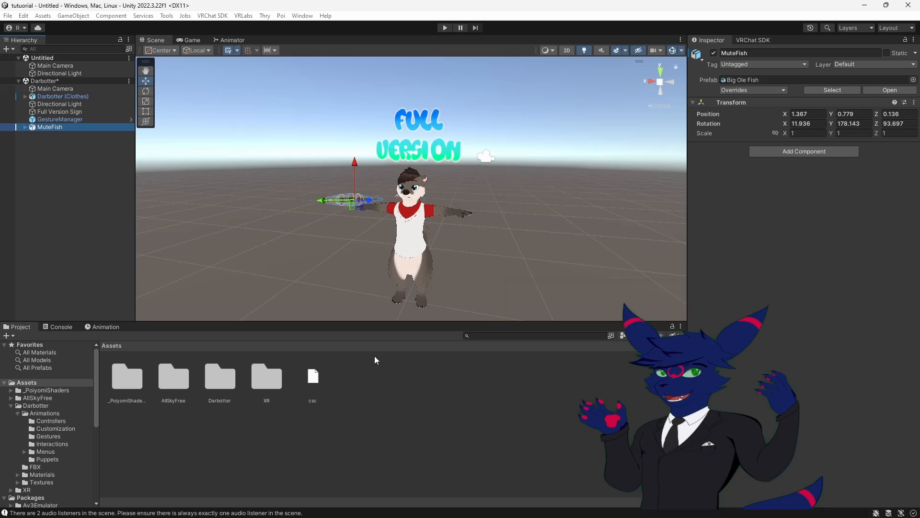
Inspect the MuteFish, GestureManager and Darbotter (Clothes) objects in the scene, and clear the selection
{"action": "left_click", "coordinate": [384, 301]}
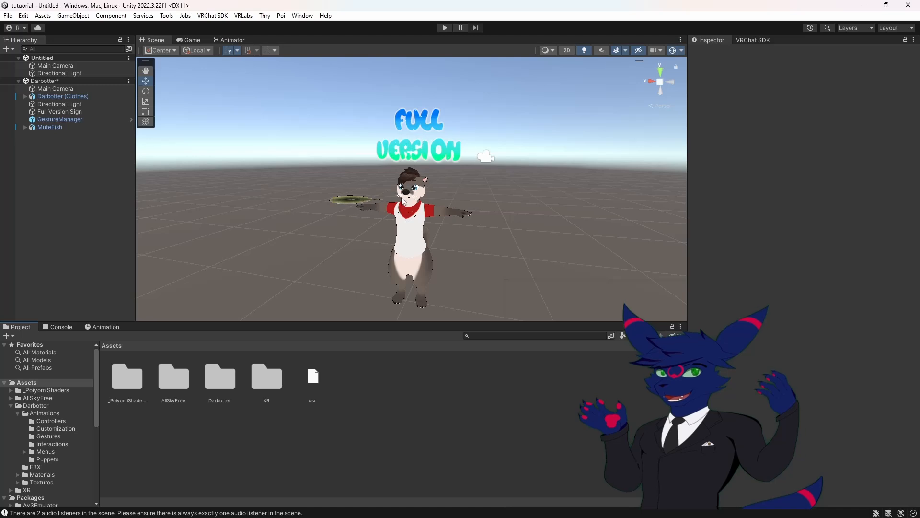
{"action": "left_click", "coordinate": [343, 200]}
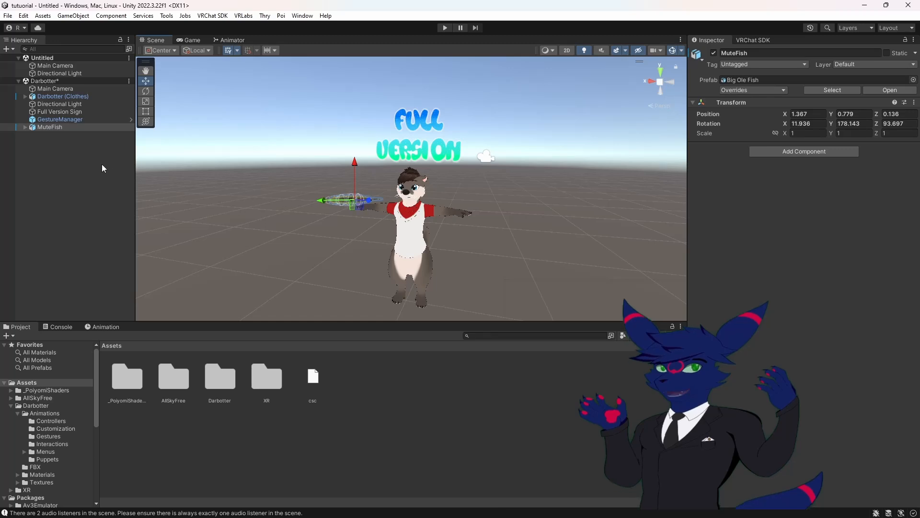
{"action": "left_click", "coordinate": [64, 120]}
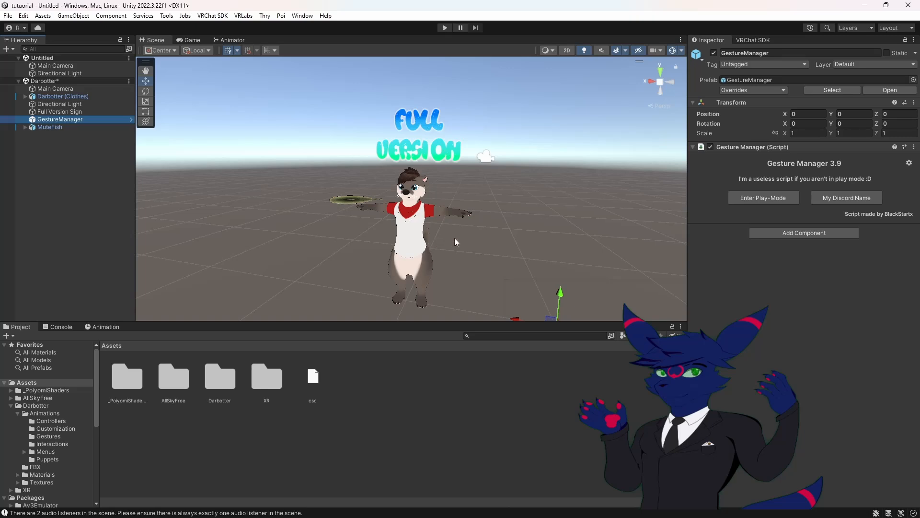
{"action": "left_click", "coordinate": [53, 96]}
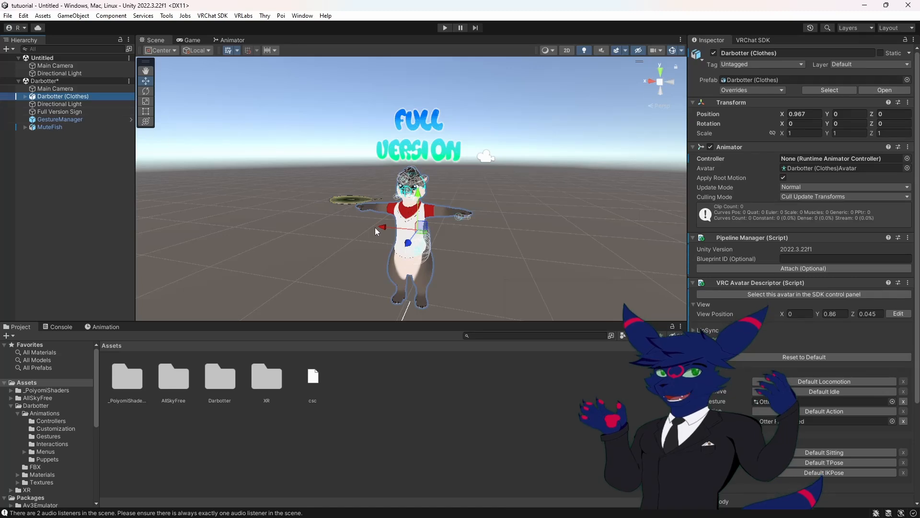
{"action": "left_click", "coordinate": [391, 221]}
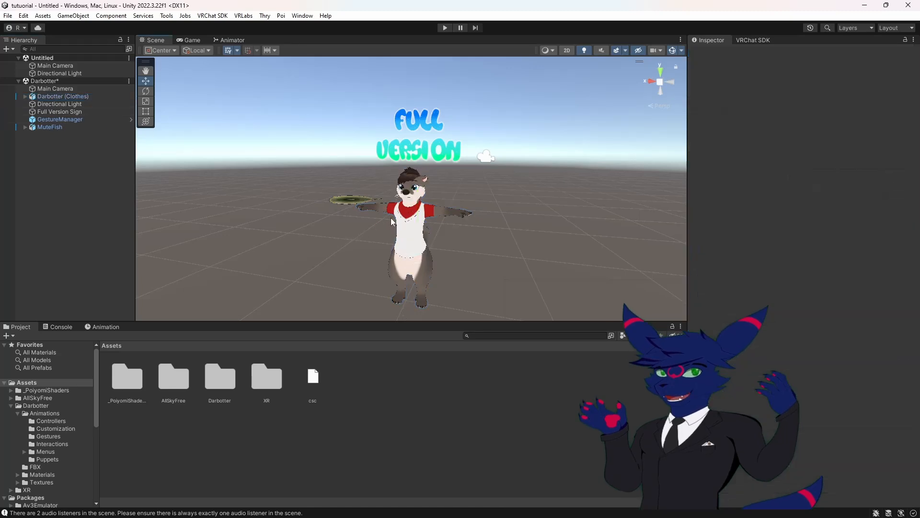
Move the MuteFish object to the otter's mouth, at about X 1.064, Y 0.798, Z 0.122
{"action": "scroll", "coordinate": [356, 209], "scroll_direction": "up", "scroll_amount": 4}
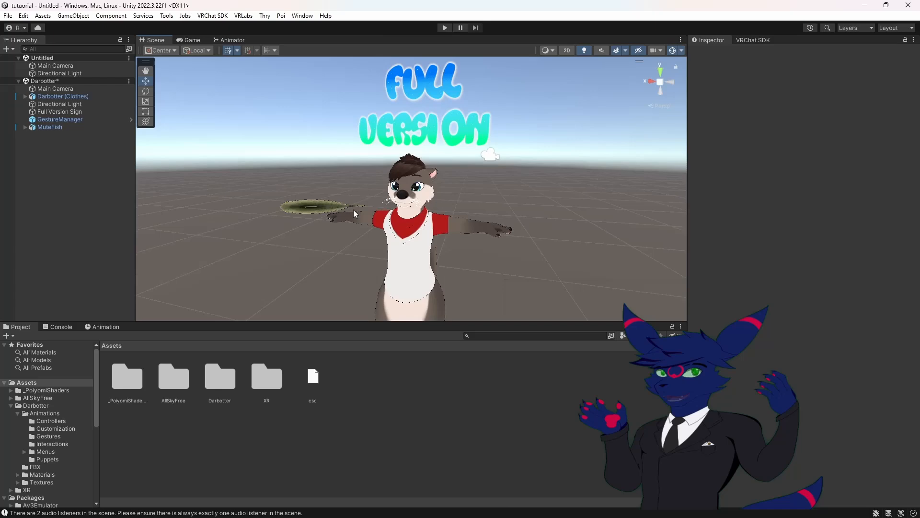
{"action": "left_click", "coordinate": [295, 208]}
{"action": "left_click_drag", "start_coordinate": [289, 206], "coordinate": [400, 213]}
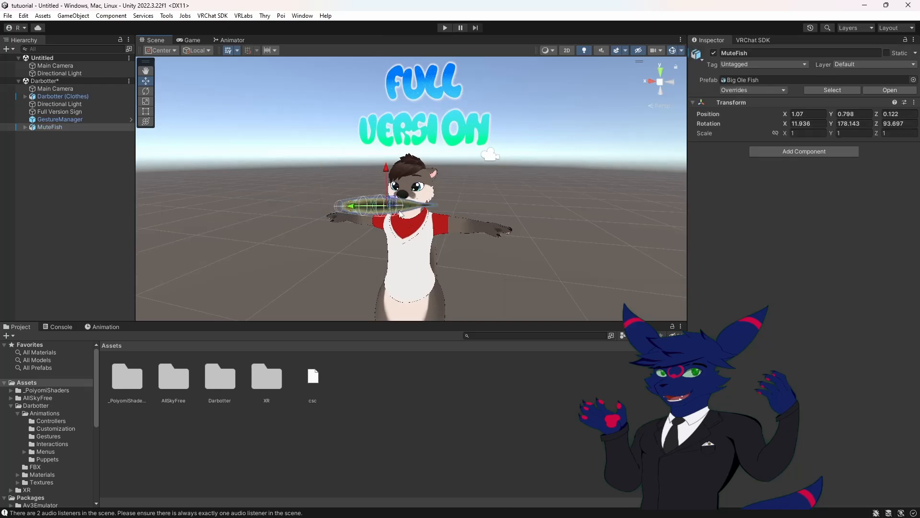
{"action": "key", "text": "w"}
{"action": "right_click_drag", "start_coordinate": [401, 214], "coordinate": [320, 259]}
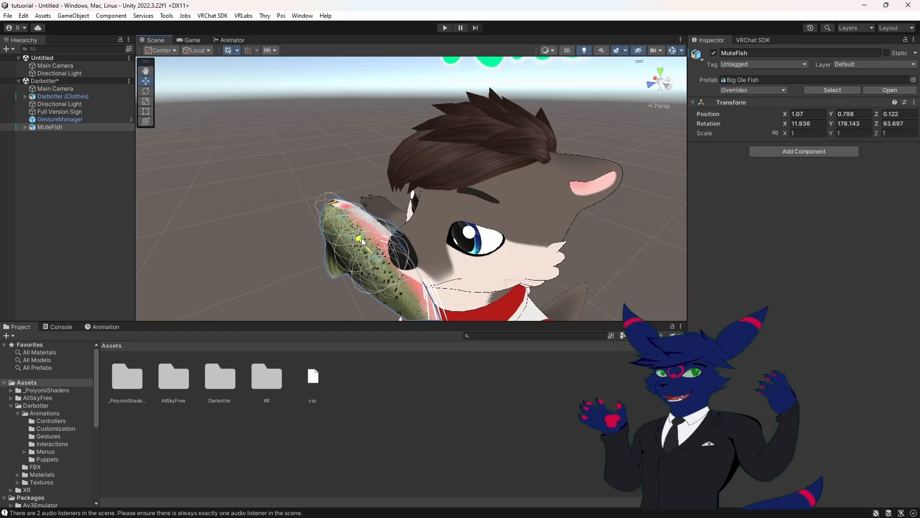
{"action": "left_click_drag", "start_coordinate": [361, 238], "coordinate": [361, 242]}
{"action": "scroll", "coordinate": [362, 242], "scroll_direction": "down", "scroll_amount": 3}
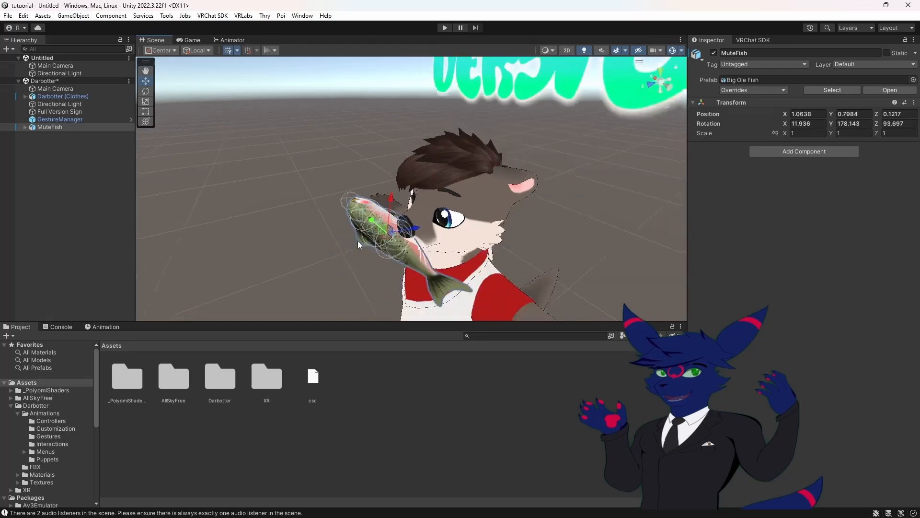
{"action": "scroll", "coordinate": [336, 230], "scroll_direction": "down", "scroll_amount": 3}
Test in play mode whether the fish follows when the Darbotter (Clothes) avatar is moved sideways, and exit play mode
{"action": "left_click", "coordinate": [444, 29]}
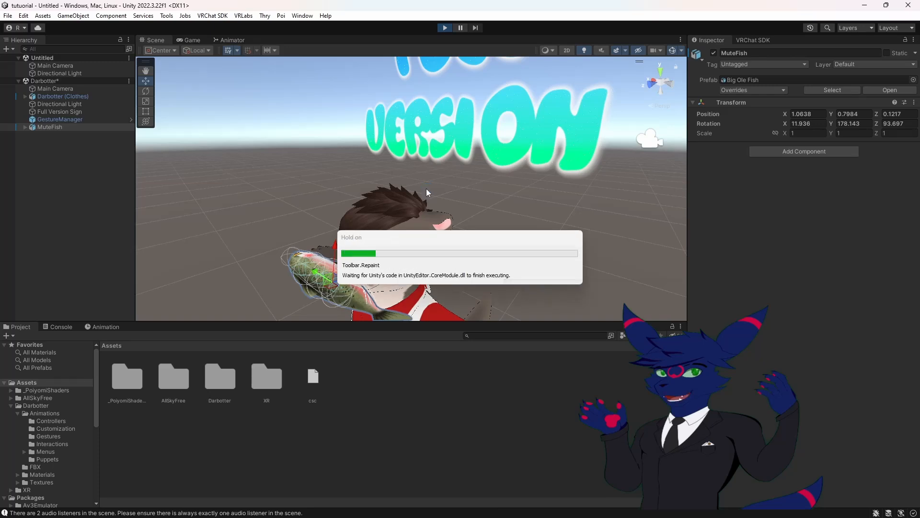
{"action": "left_click", "coordinate": [157, 40]}
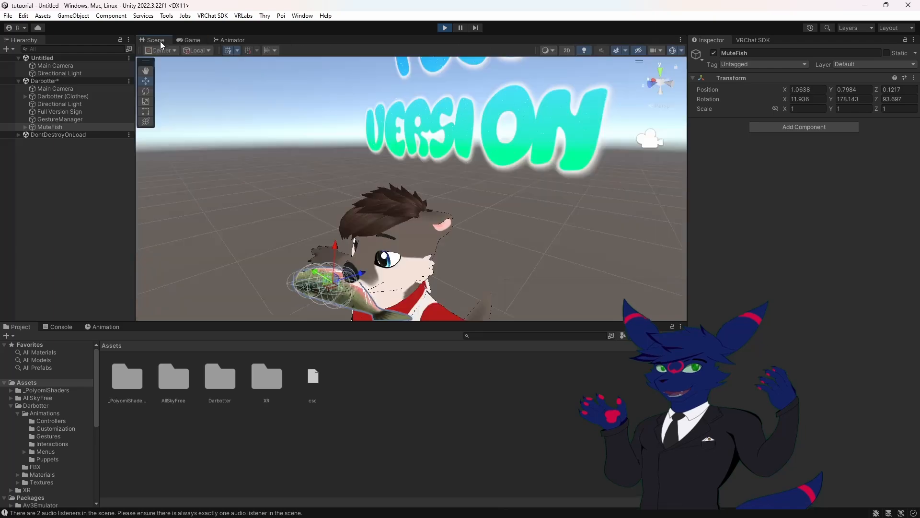
{"action": "right_click_drag", "start_coordinate": [261, 227], "coordinate": [404, 208]}
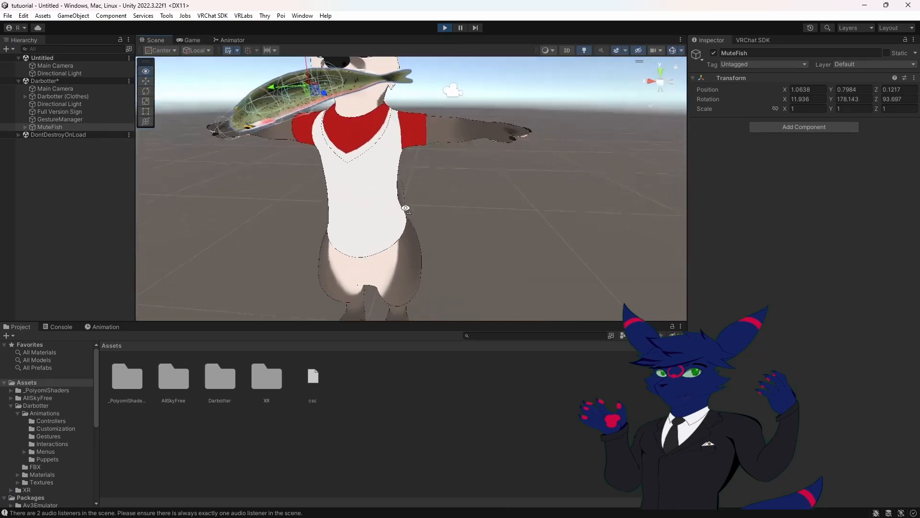
{"action": "middle_click_drag", "start_coordinate": [405, 208], "coordinate": [445, 242]}
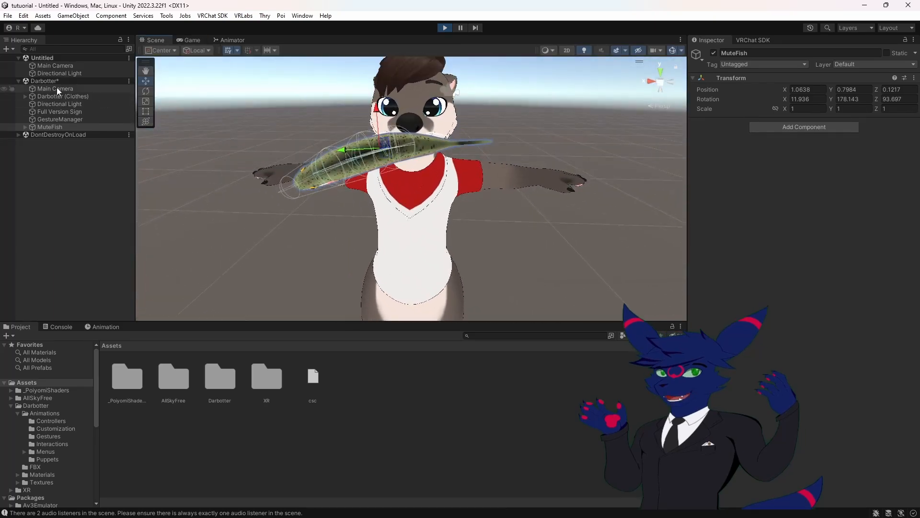
{"action": "left_click", "coordinate": [46, 81]}
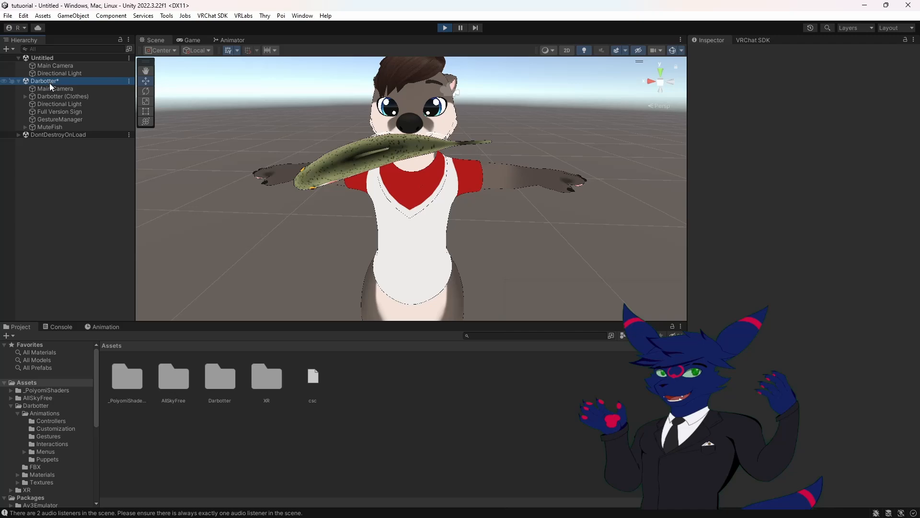
{"action": "left_click", "coordinate": [48, 96]}
{"action": "left_click_drag", "start_coordinate": [383, 216], "coordinate": [340, 220]}
{"action": "left_click", "coordinate": [443, 28]}
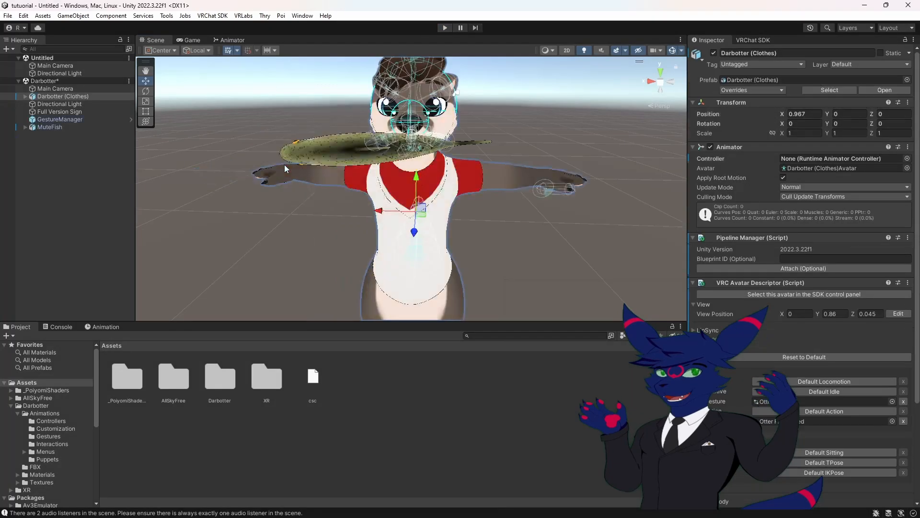
Expand the Darbotter (Clothes) armature down to the Head bone and parent MuteFish under the Jaw bone
{"action": "left_click", "coordinate": [25, 97]}
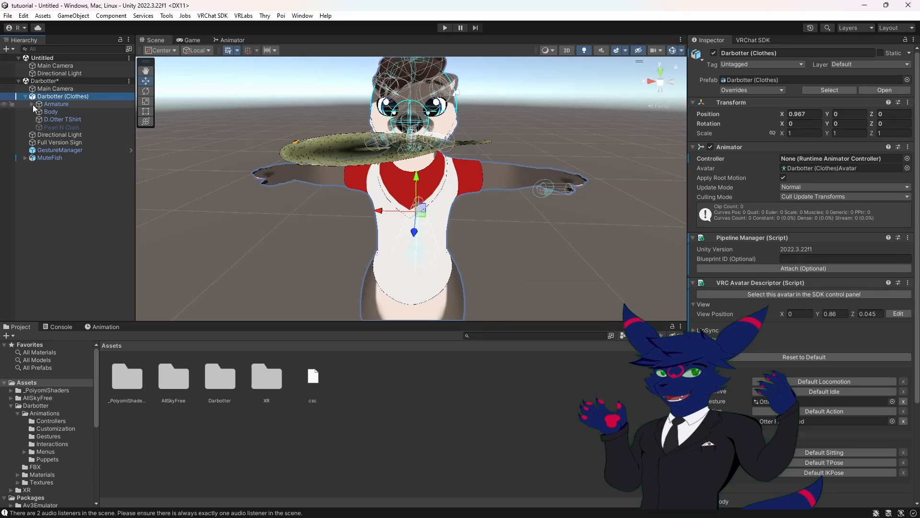
{"action": "left_click", "coordinate": [32, 104]}
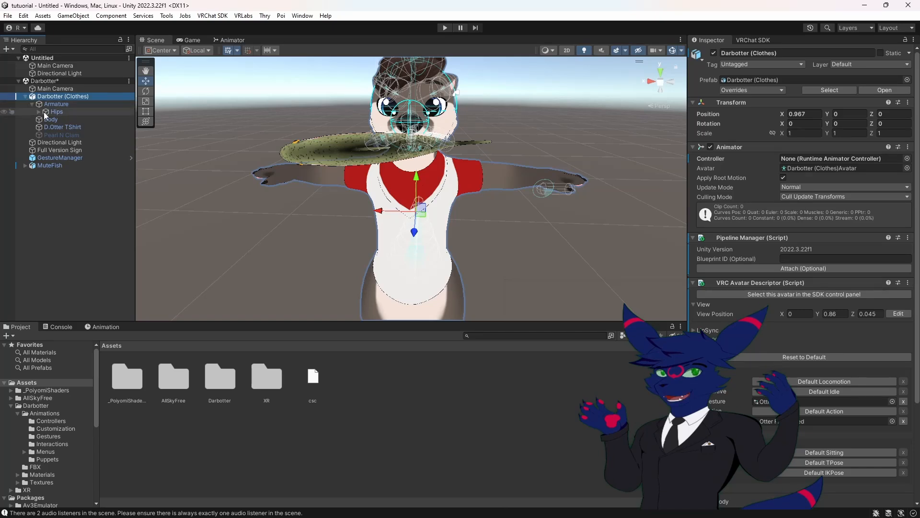
{"action": "left_click", "coordinate": [38, 113]}
{"action": "left_click", "coordinate": [46, 119]}
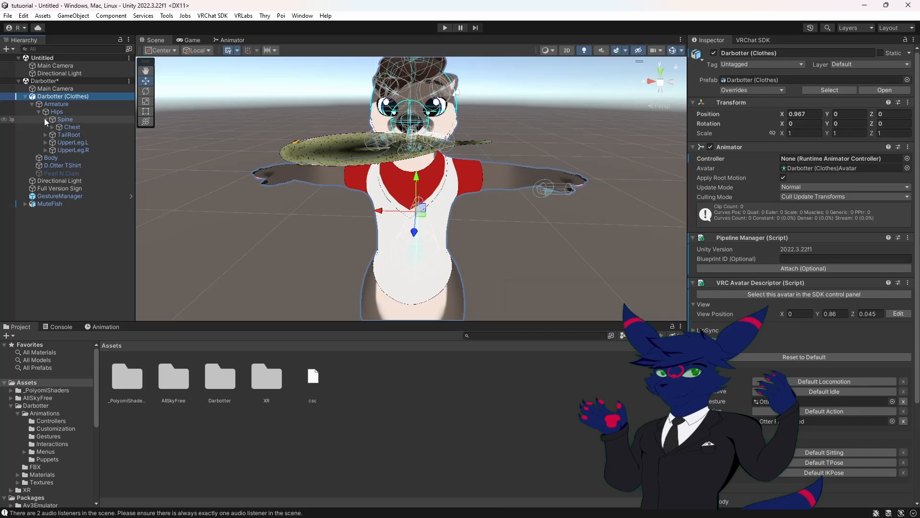
{"action": "left_click", "coordinate": [52, 127]}
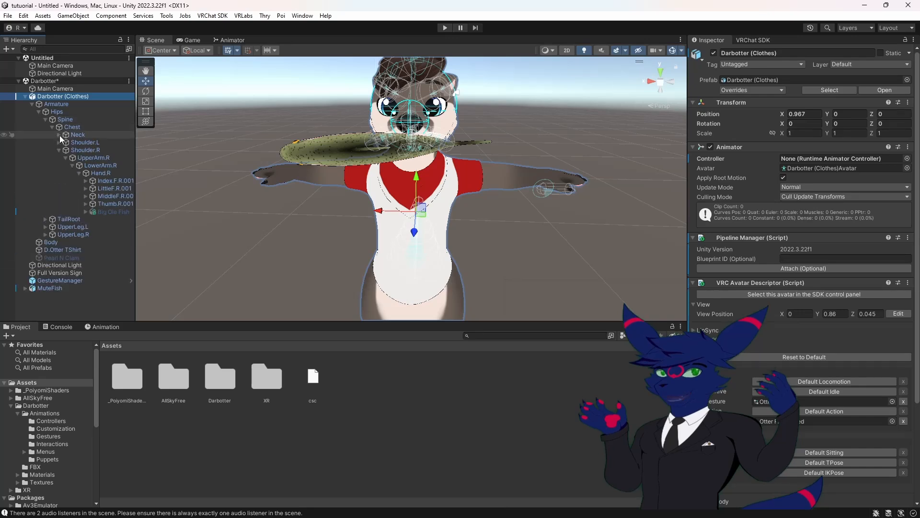
{"action": "left_click", "coordinate": [59, 135]}
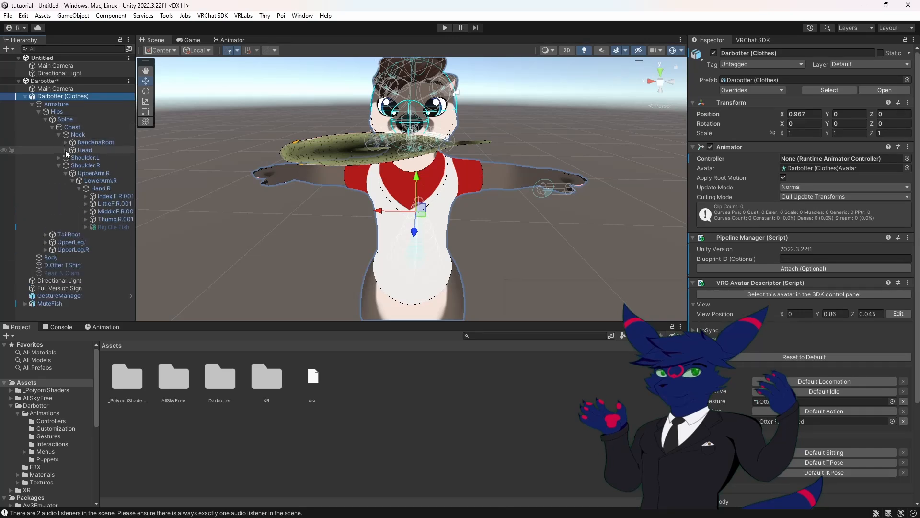
{"action": "left_click", "coordinate": [65, 150]}
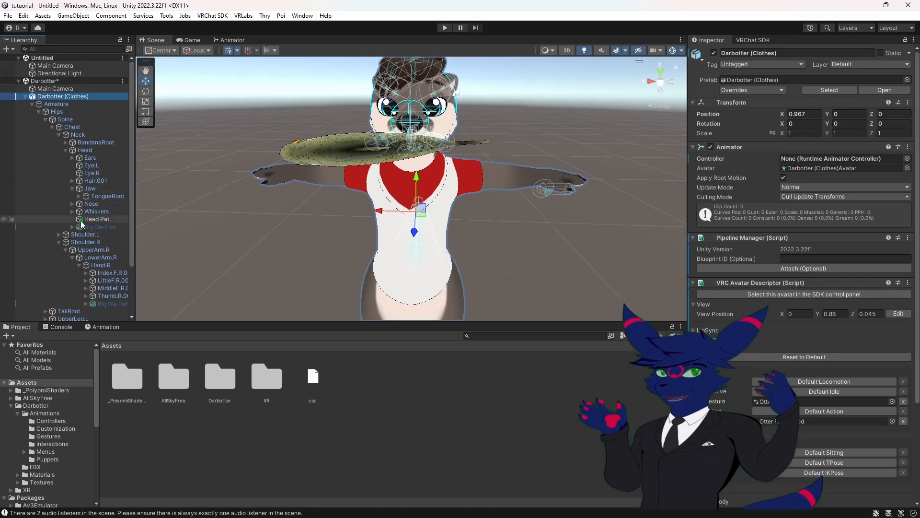
{"action": "scroll", "coordinate": [76, 266], "scroll_direction": "down", "scroll_amount": 5}
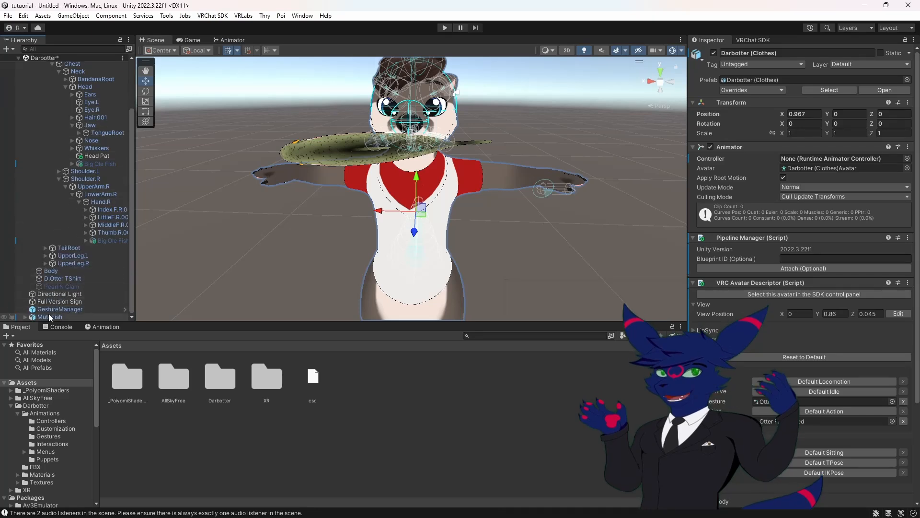
{"action": "left_click_drag", "start_coordinate": [50, 316], "coordinate": [90, 127]}
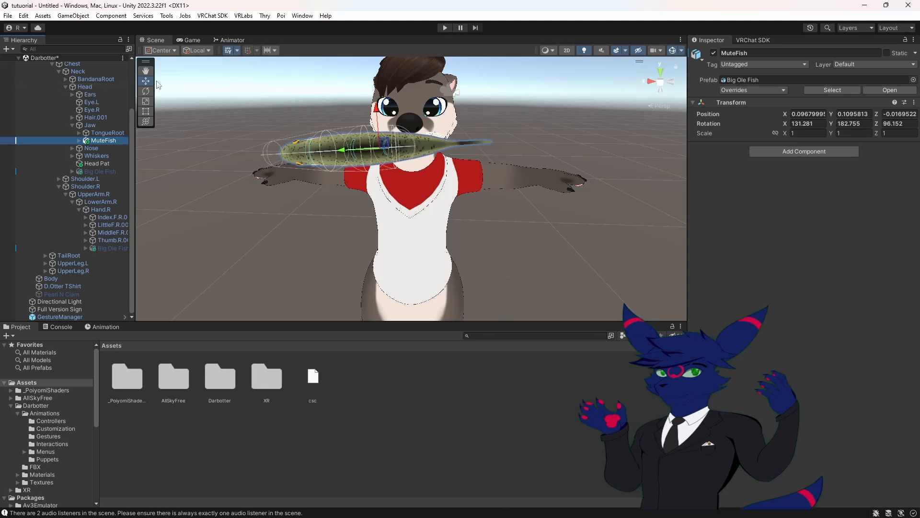
Run play mode, move the avatar in the scene to check the jaw-parented fish, and stop play mode
{"action": "left_click", "coordinate": [445, 27]}
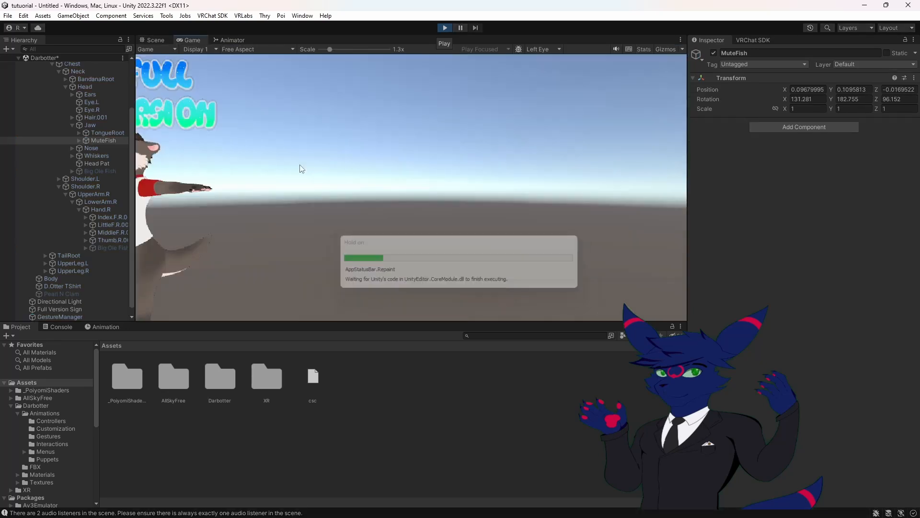
{"action": "left_click", "coordinate": [152, 39]}
{"action": "scroll", "coordinate": [70, 98], "scroll_direction": "up", "scroll_amount": 3}
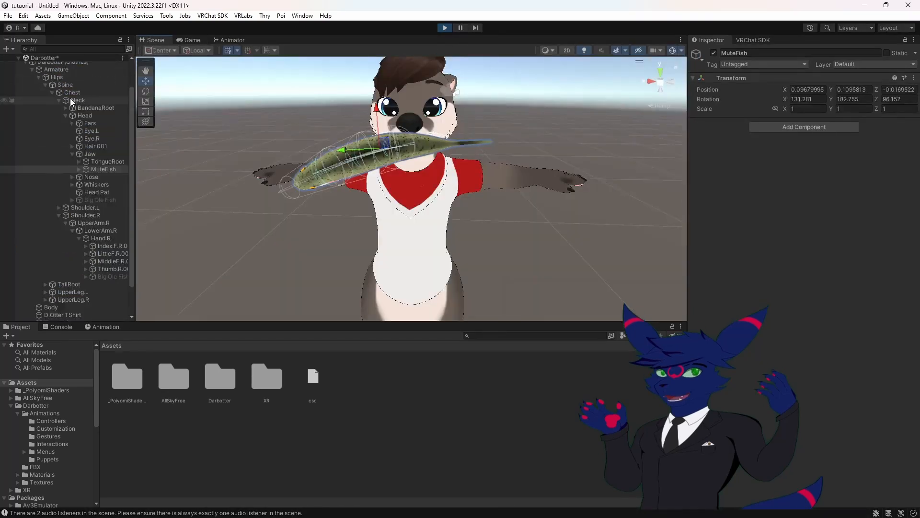
{"action": "left_click", "coordinate": [62, 96]}
{"action": "left_click_drag", "start_coordinate": [385, 212], "coordinate": [389, 192]}
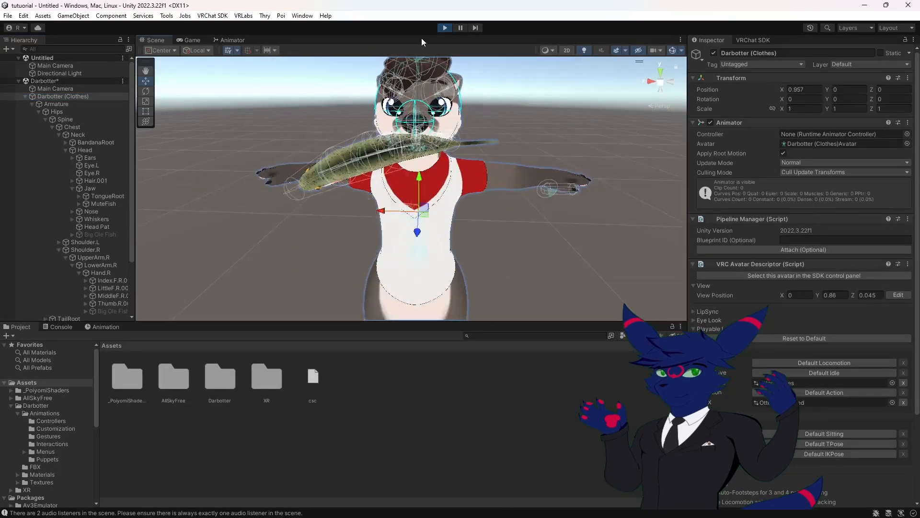
{"action": "left_click", "coordinate": [442, 29]}
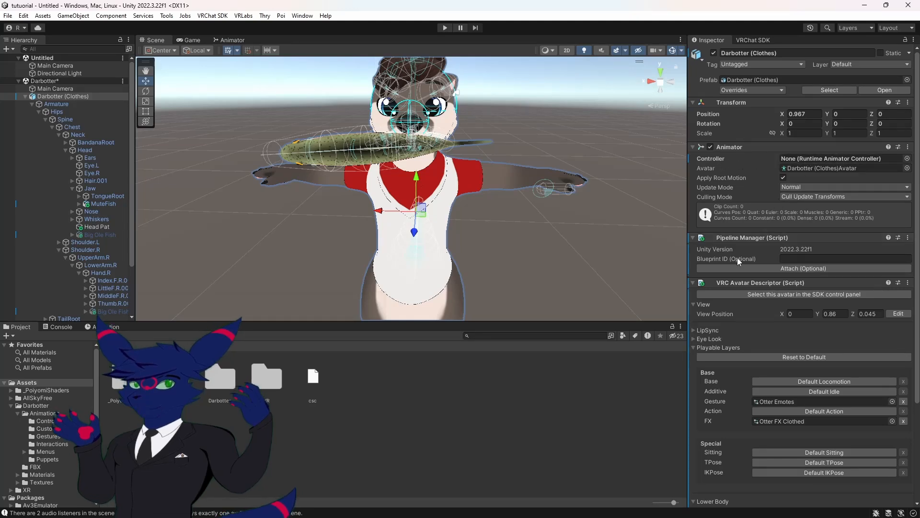
Locate the avatar's Otter FX Clothed controller in the project and assign it as the Animator component's Controller
{"action": "scroll", "coordinate": [726, 266], "scroll_direction": "down", "scroll_amount": 1}
{"action": "scroll", "coordinate": [726, 267], "scroll_direction": "down", "scroll_amount": 1}
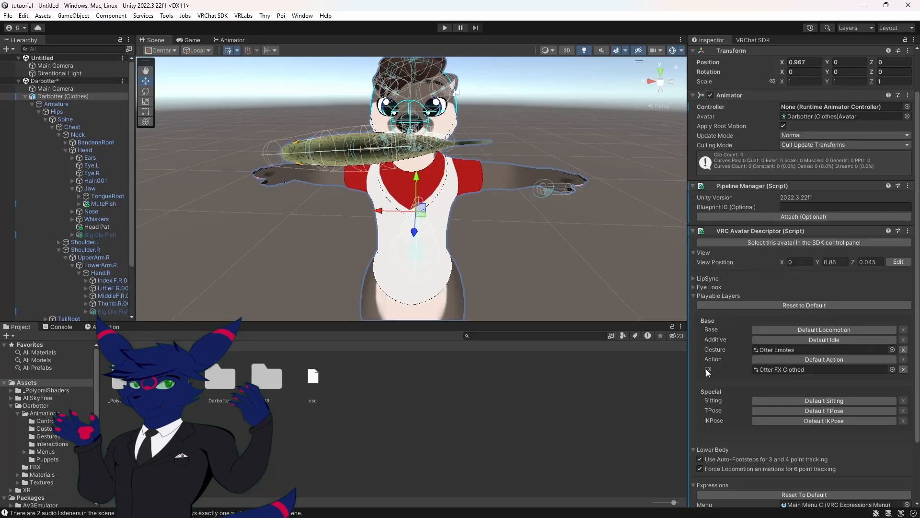
{"action": "left_click", "coordinate": [804, 371]}
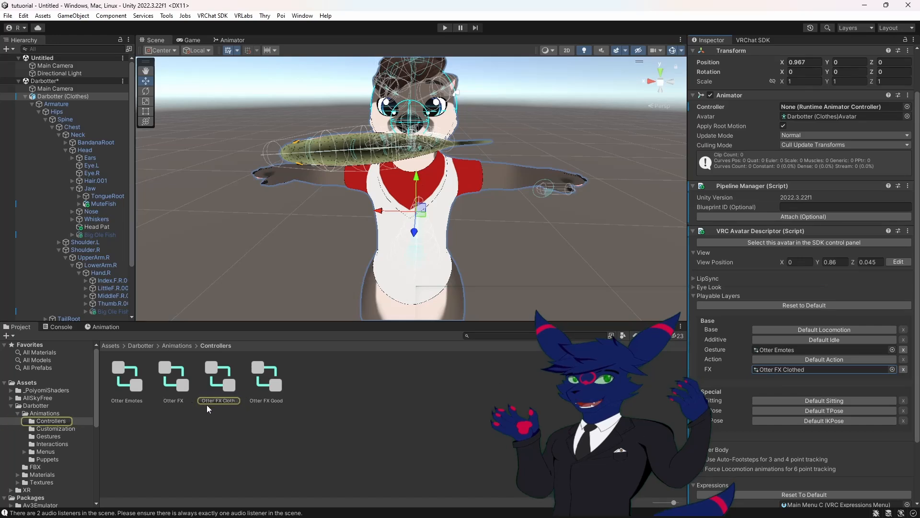
{"action": "left_click_drag", "start_coordinate": [211, 400], "coordinate": [765, 161]}
{"action": "left_click_drag", "start_coordinate": [800, 113], "coordinate": [806, 109]}
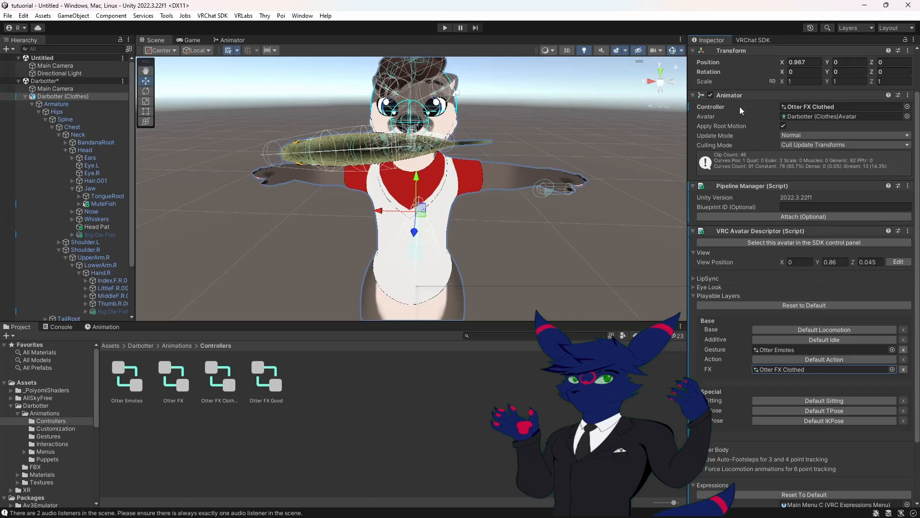
Select the Darbotter (Clothes) avatar and show its clips in the Animation window
{"action": "left_click", "coordinate": [82, 97]}
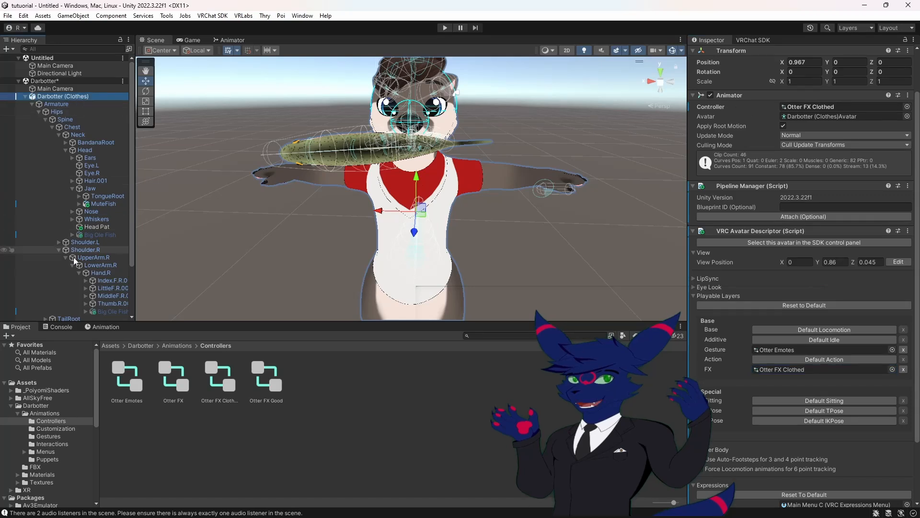
{"action": "left_click", "coordinate": [102, 328]}
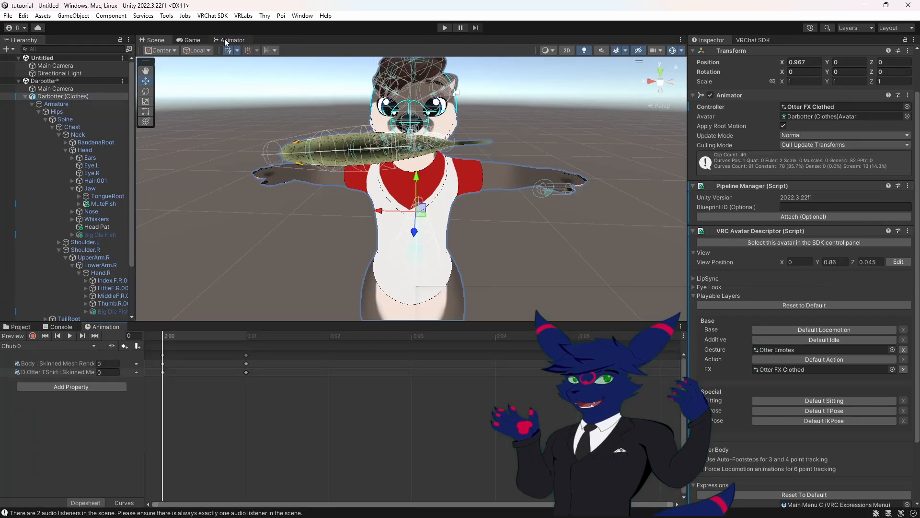
{"action": "left_click", "coordinate": [301, 16]}
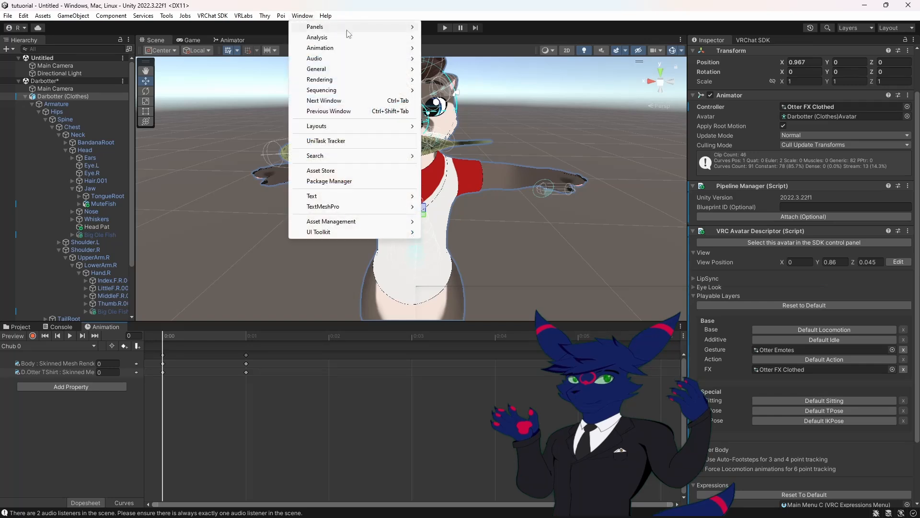
{"action": "mouse_move", "coordinate": [389, 52]}
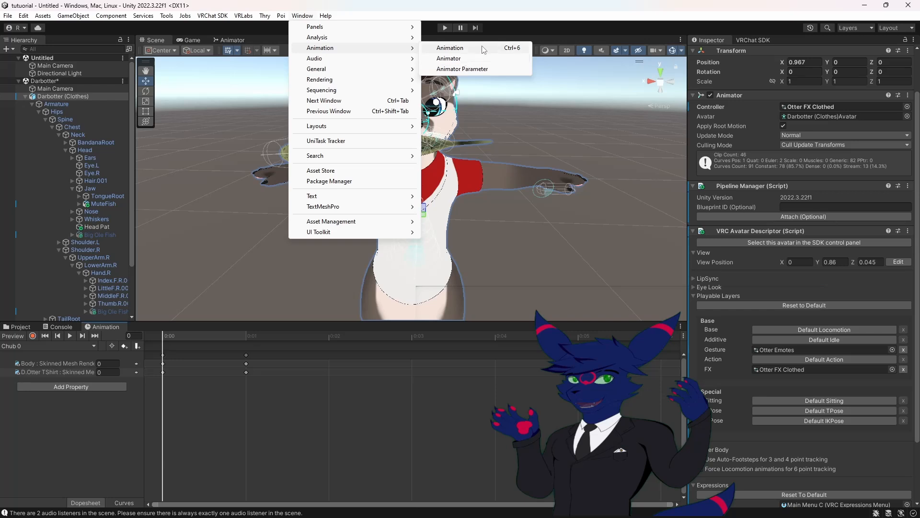
{"action": "left_click", "coordinate": [504, 29]}
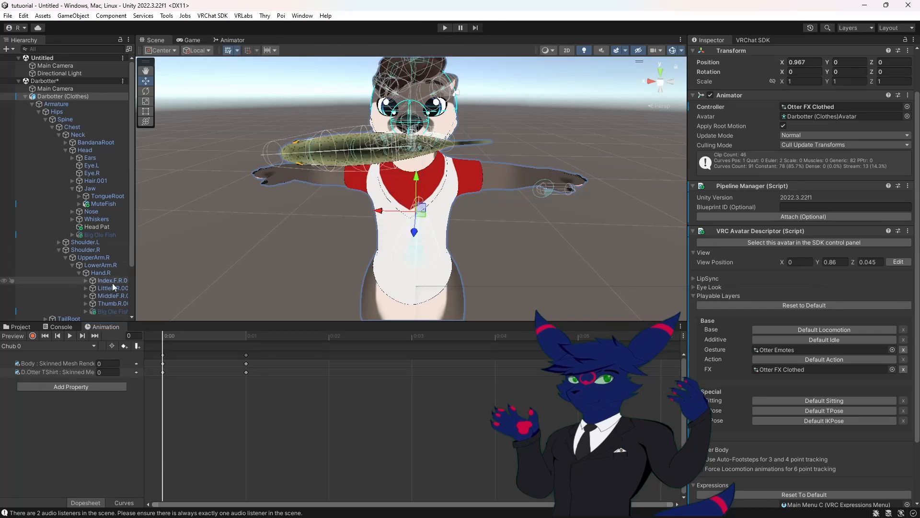
Create a new animation clip named MuteTrue in the Darbotter Animations Controllers folder
{"action": "left_click", "coordinate": [93, 346]}
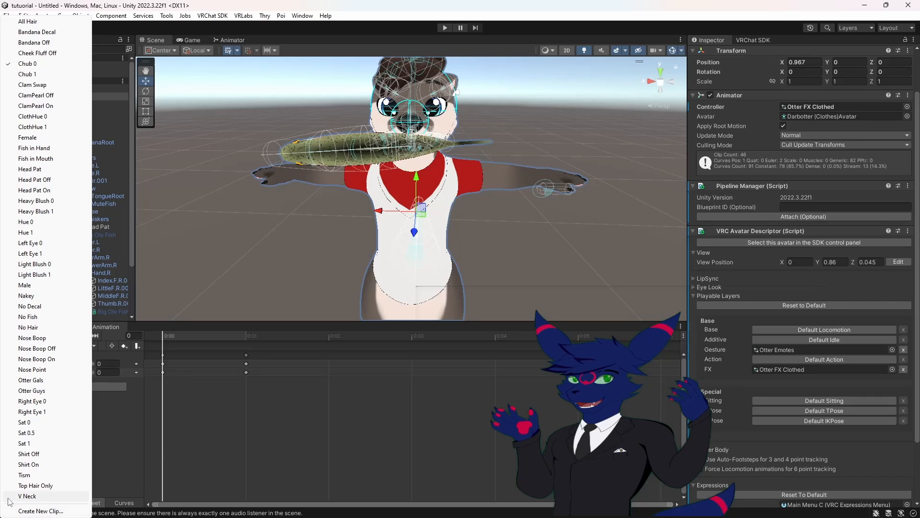
{"action": "left_click", "coordinate": [38, 511]}
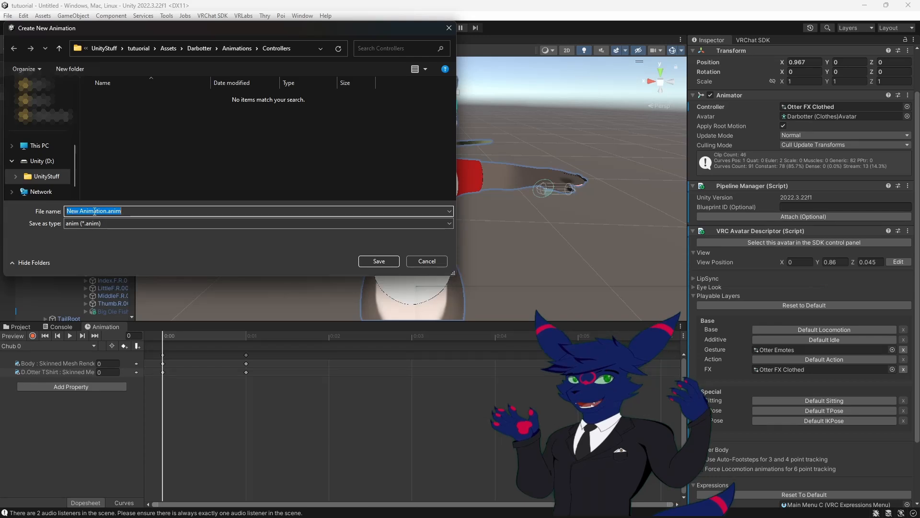
{"action": "type", "text": "Mut"}
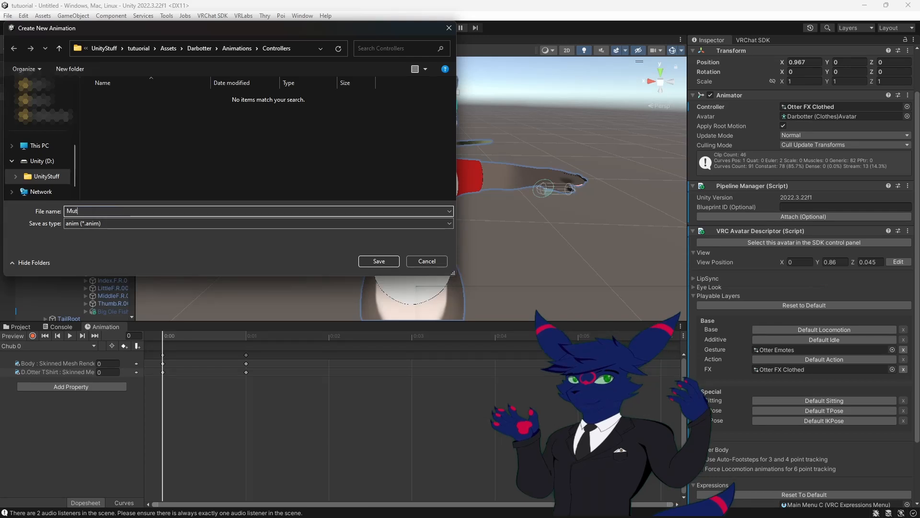
{"action": "type", "text": "eTrue"}
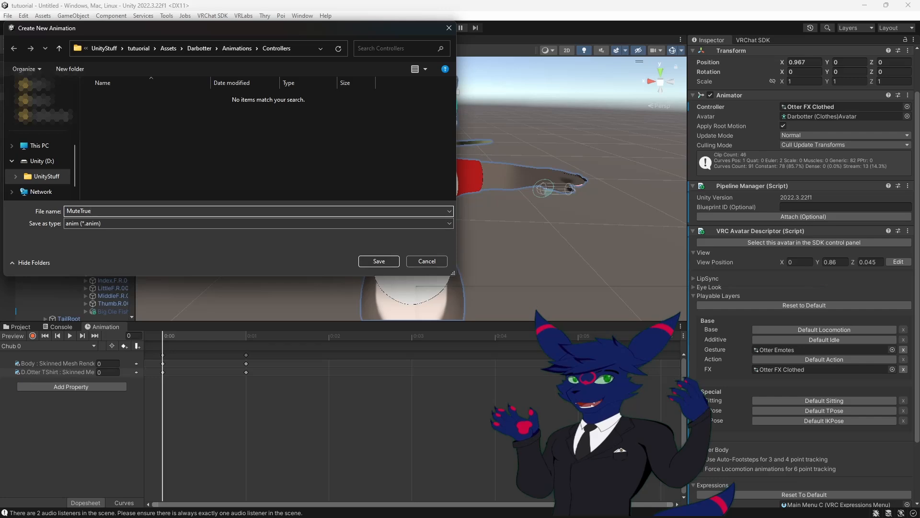
{"action": "left_click", "coordinate": [378, 262]}
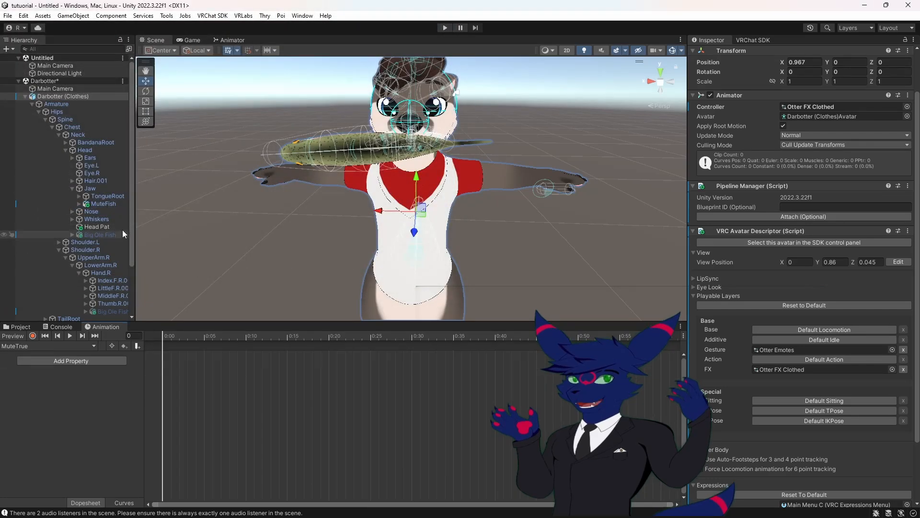
Deactivate MuteFish by default, and record it as active in the MuteTrue clip with the Darbotter (Clothes) avatar as the animated object
{"action": "left_click", "coordinate": [100, 204]}
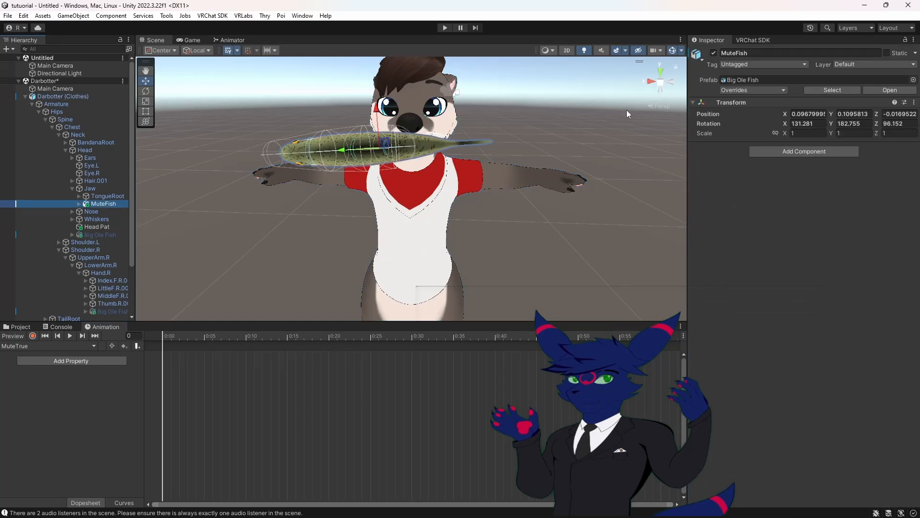
{"action": "left_click", "coordinate": [714, 53]}
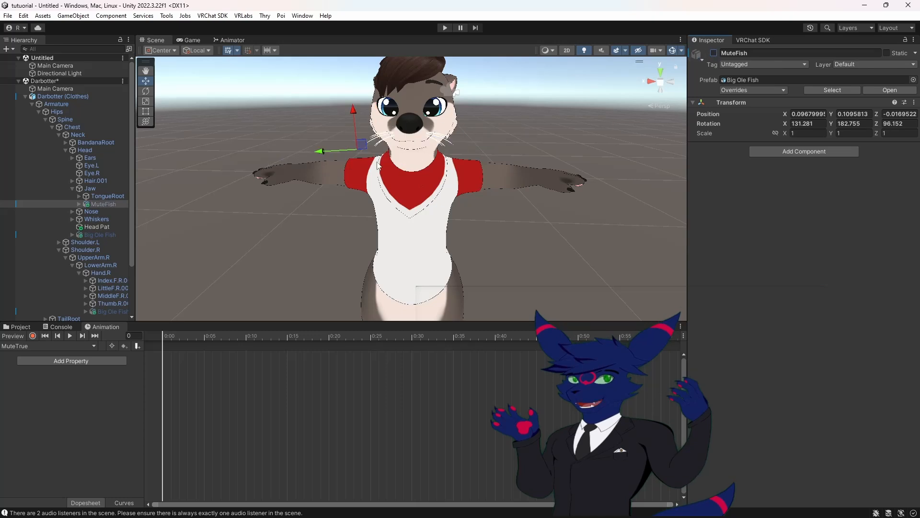
{"action": "left_click", "coordinate": [69, 97]}
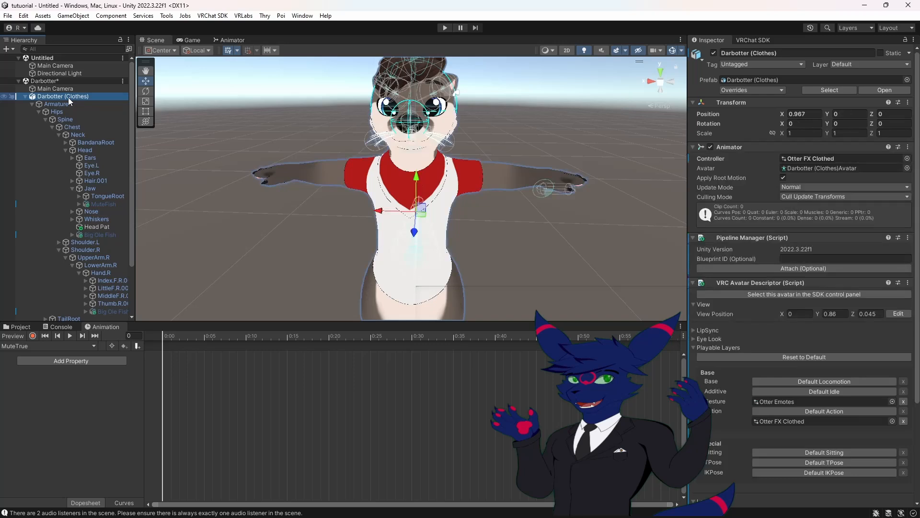
{"action": "left_click", "coordinate": [32, 336]}
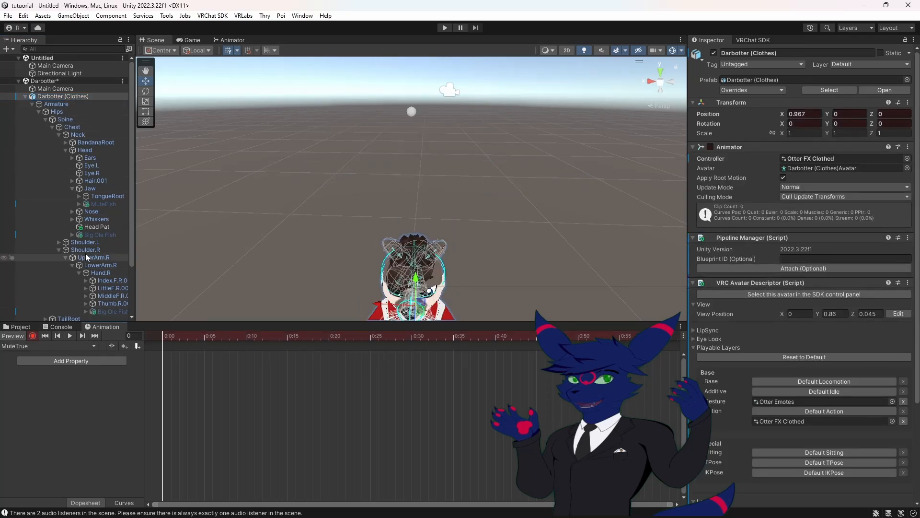
{"action": "left_click", "coordinate": [102, 204]}
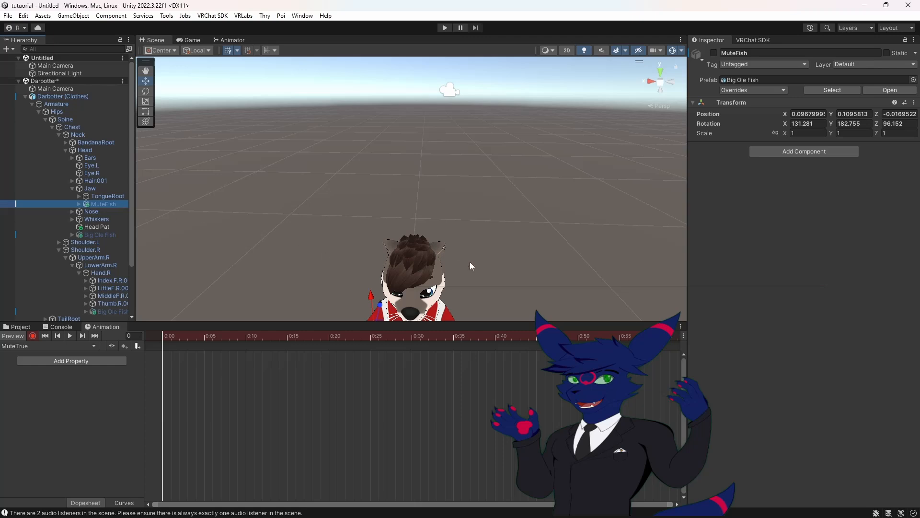
{"action": "middle_click_drag", "start_coordinate": [470, 263], "coordinate": [471, 229]}
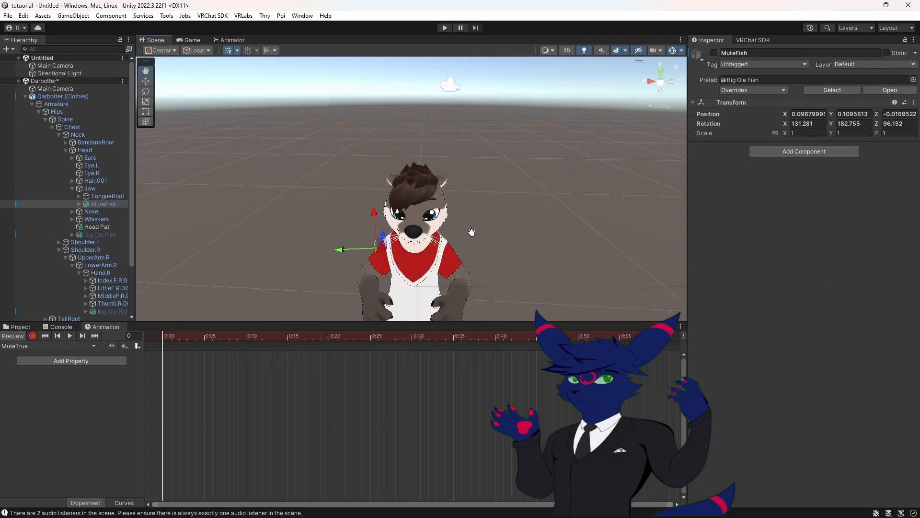
{"action": "left_click", "coordinate": [714, 53]}
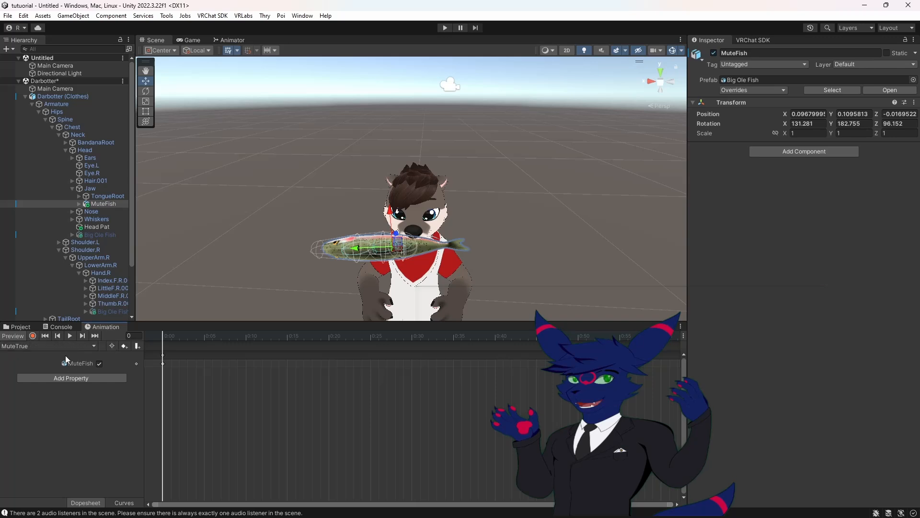
Create another animation clip named MuteFalse in the same Controllers folder
{"action": "left_click", "coordinate": [93, 346]}
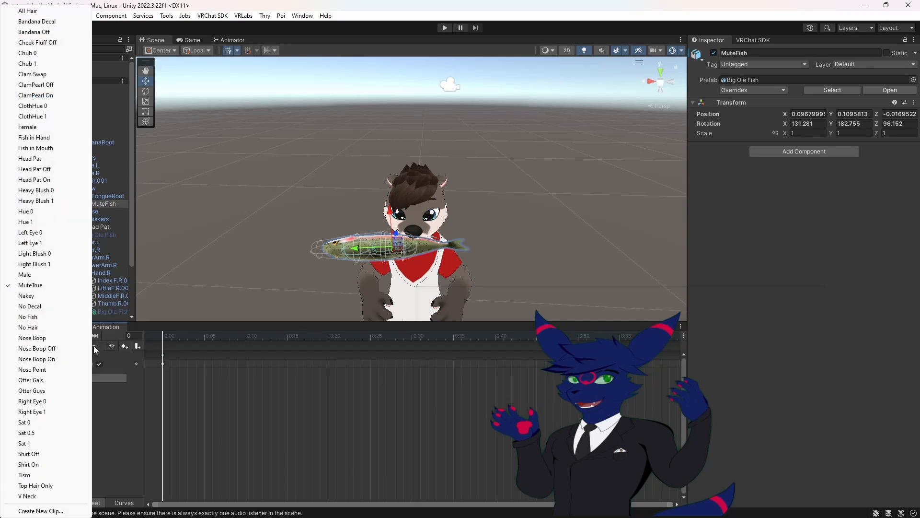
{"action": "left_click", "coordinate": [31, 512]}
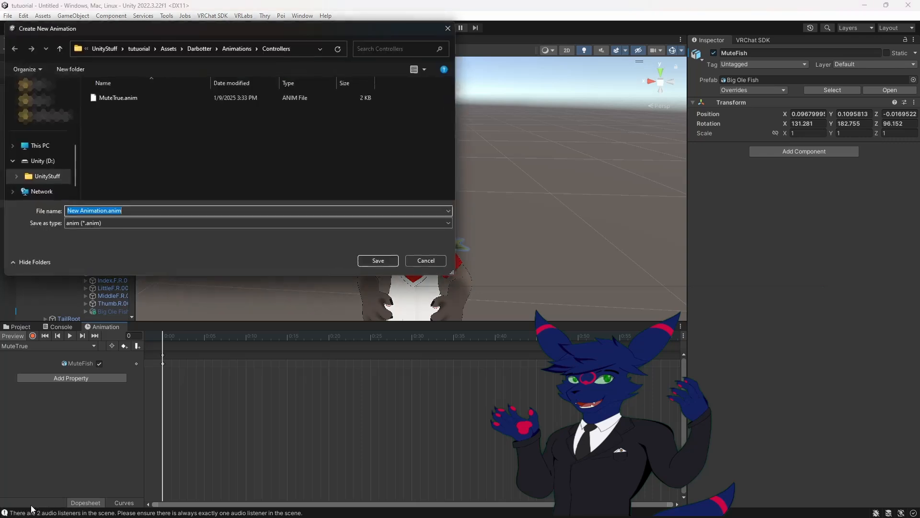
{"action": "type", "text": "M"}
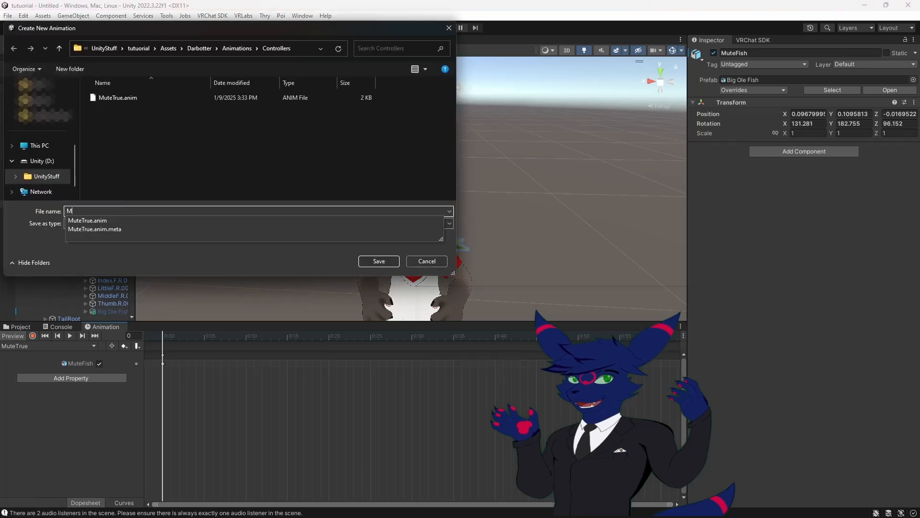
{"action": "type", "text": "uteFalse"}
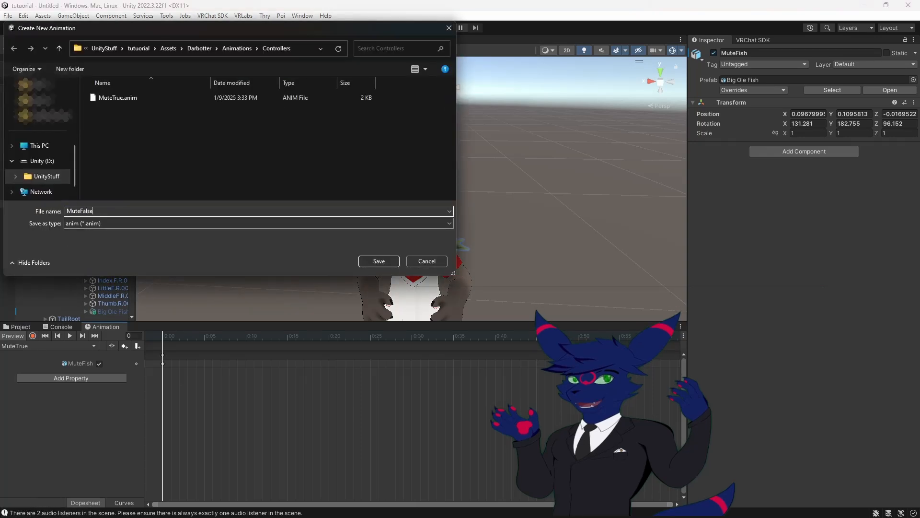
{"action": "left_click", "coordinate": [378, 261]}
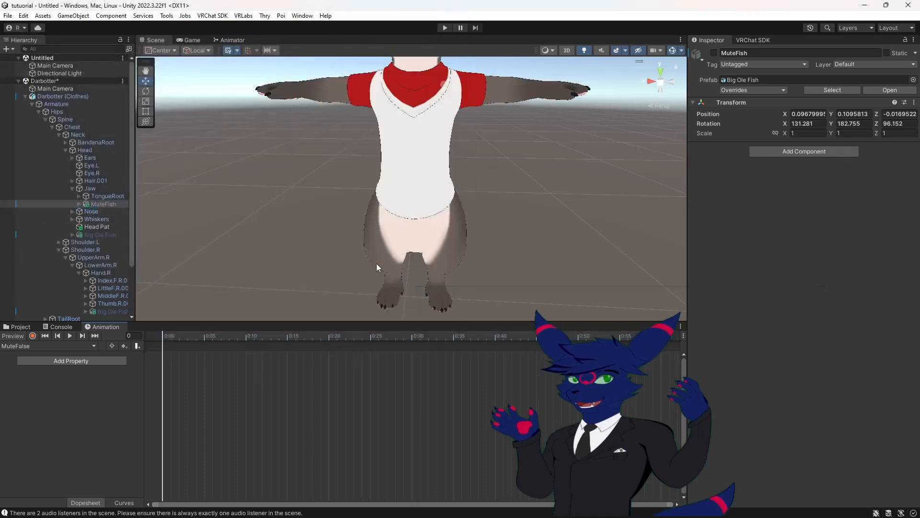
Record MuteFish as inactive in the MuteFalse clip, enabling the object first so the change is keyed
{"action": "middle_click_drag", "start_coordinate": [307, 193], "coordinate": [302, 232]}
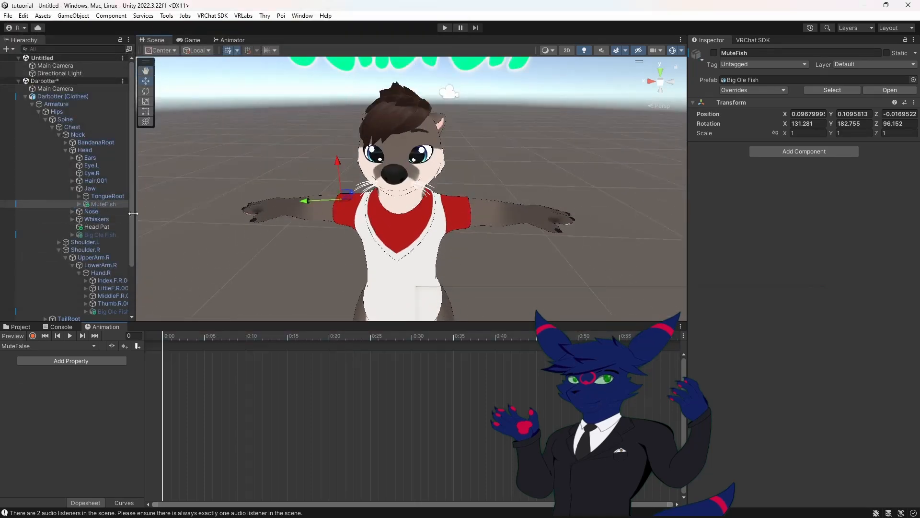
{"action": "left_click", "coordinate": [714, 54]}
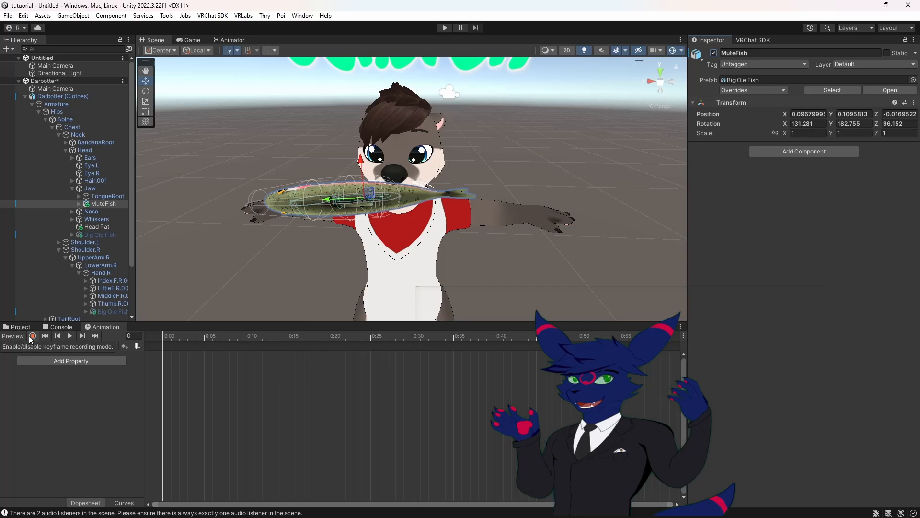
{"action": "left_click", "coordinate": [32, 336]}
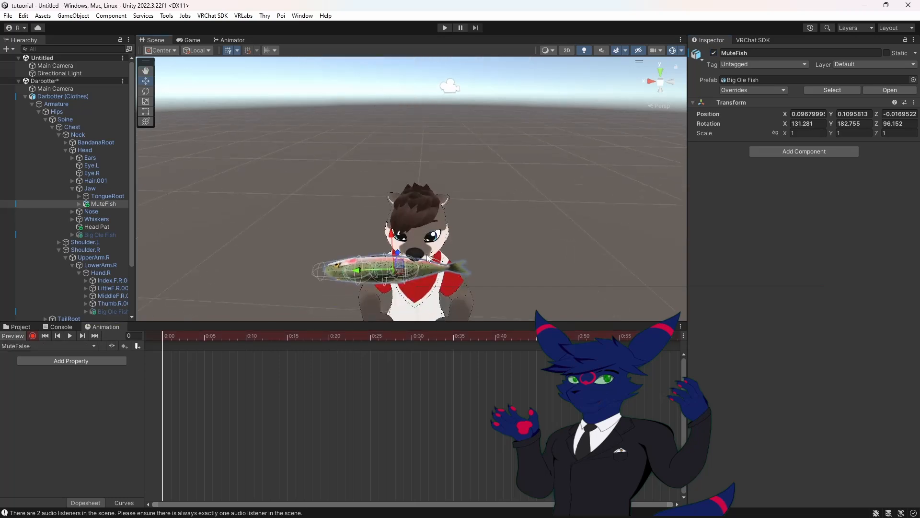
{"action": "left_click", "coordinate": [713, 54]}
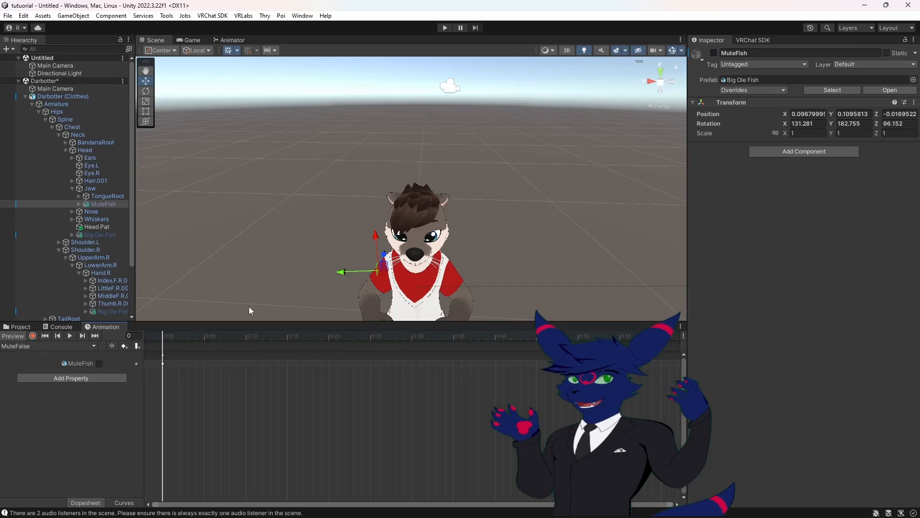
Open the Animator and add a layer named MuteSelf to the Otter FX Clothed controller
{"action": "left_click", "coordinate": [232, 40]}
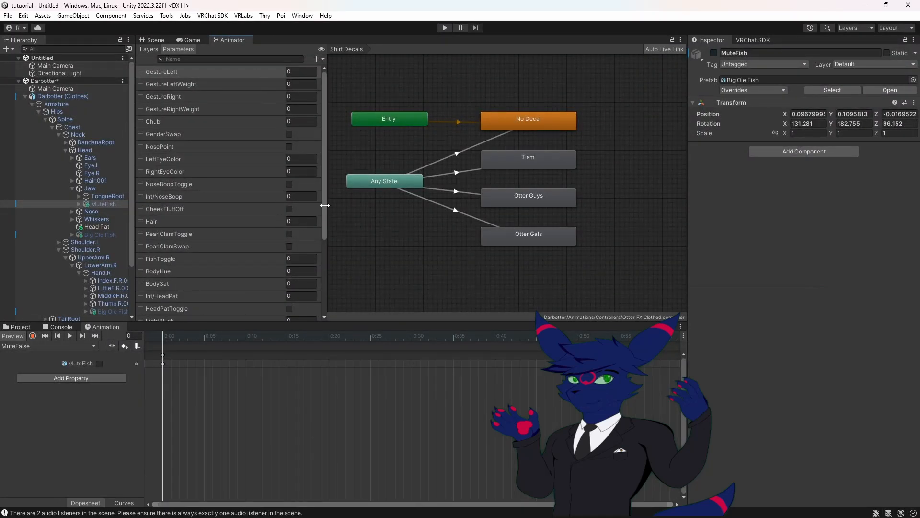
{"action": "left_click_drag", "start_coordinate": [328, 212], "coordinate": [326, 212]}
{"action": "scroll", "coordinate": [323, 213], "scroll_direction": "down", "scroll_amount": 5}
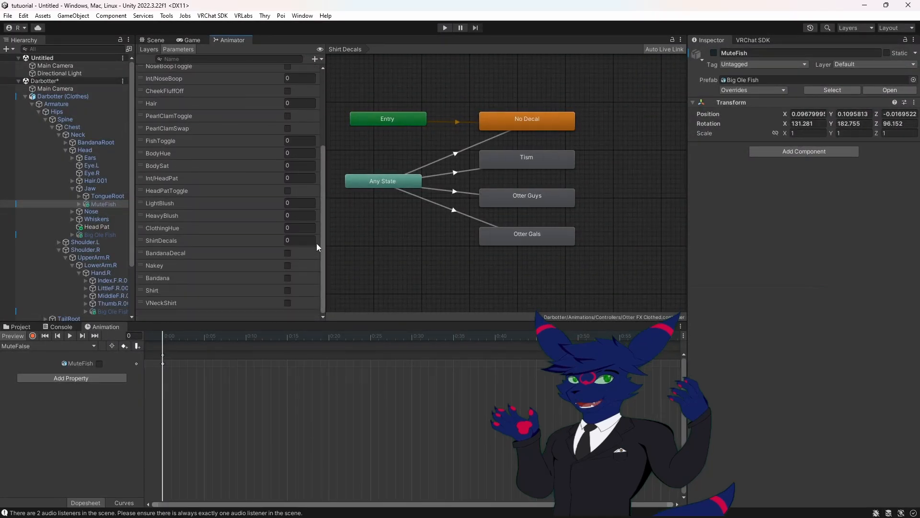
{"action": "left_click", "coordinate": [316, 59]}
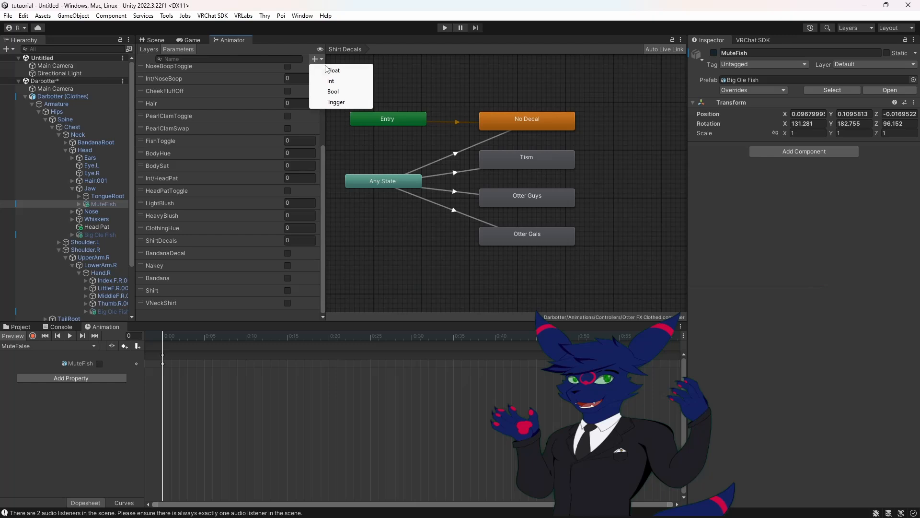
{"action": "left_click", "coordinate": [203, 48]}
{"action": "left_click", "coordinate": [148, 49]}
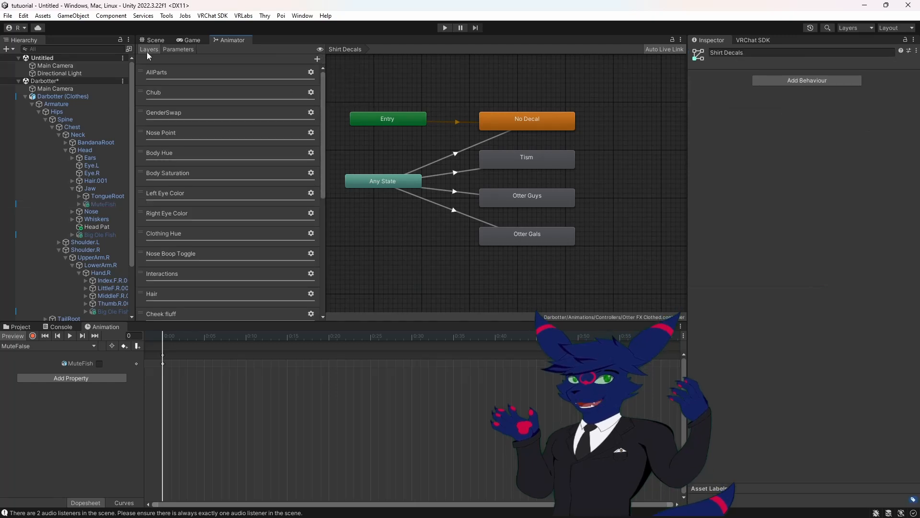
{"action": "left_click_drag", "start_coordinate": [323, 96], "coordinate": [326, 243]}
{"action": "left_click", "coordinate": [318, 61]}
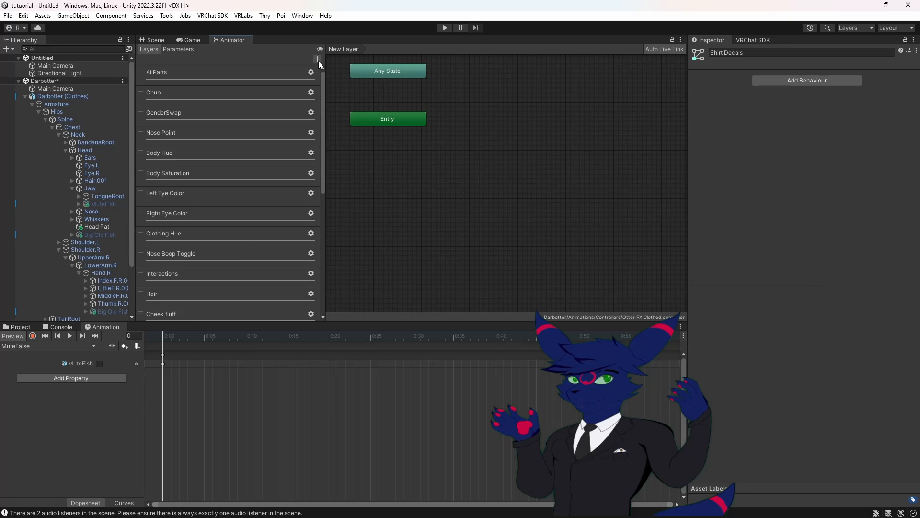
{"action": "left_click", "coordinate": [323, 101]}
{"action": "left_click_drag", "start_coordinate": [323, 157], "coordinate": [304, 289]}
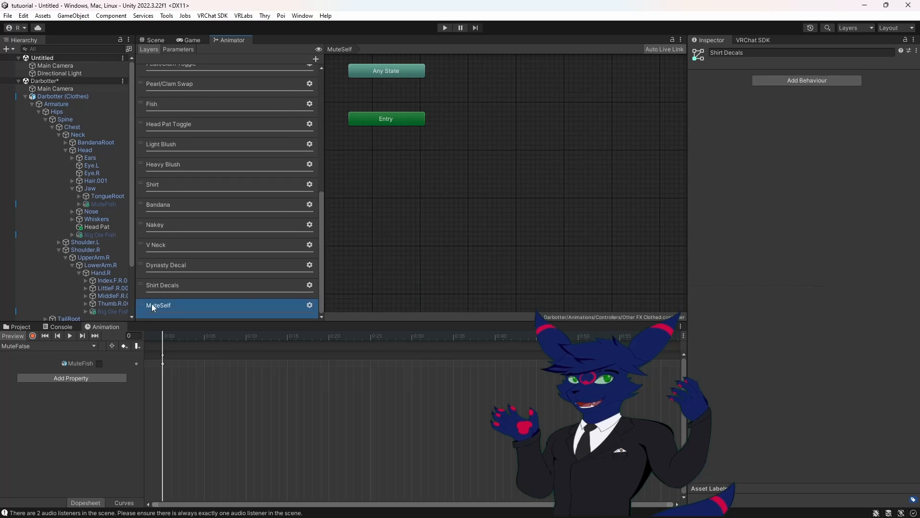
Set the MuteSelf layer's weight to 1 and close its layer settings
{"action": "left_click", "coordinate": [309, 306]}
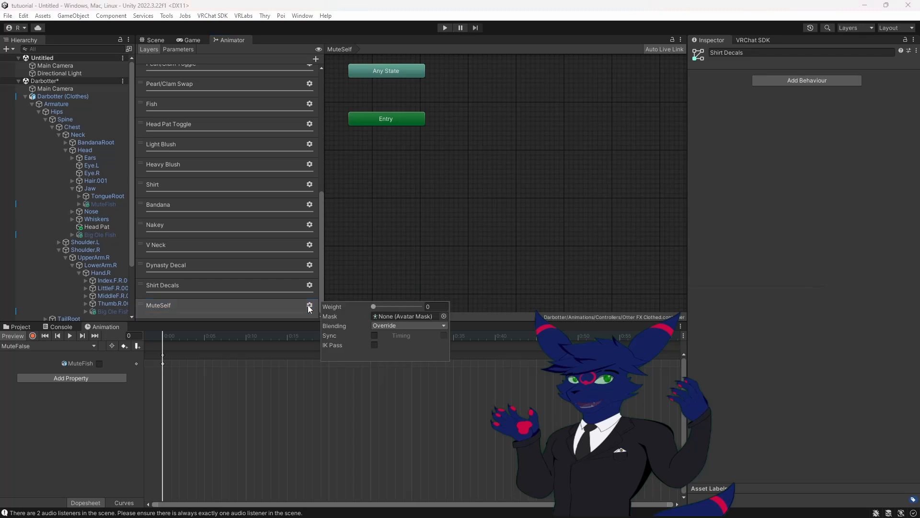
{"action": "left_click_drag", "start_coordinate": [373, 308], "coordinate": [410, 309]}
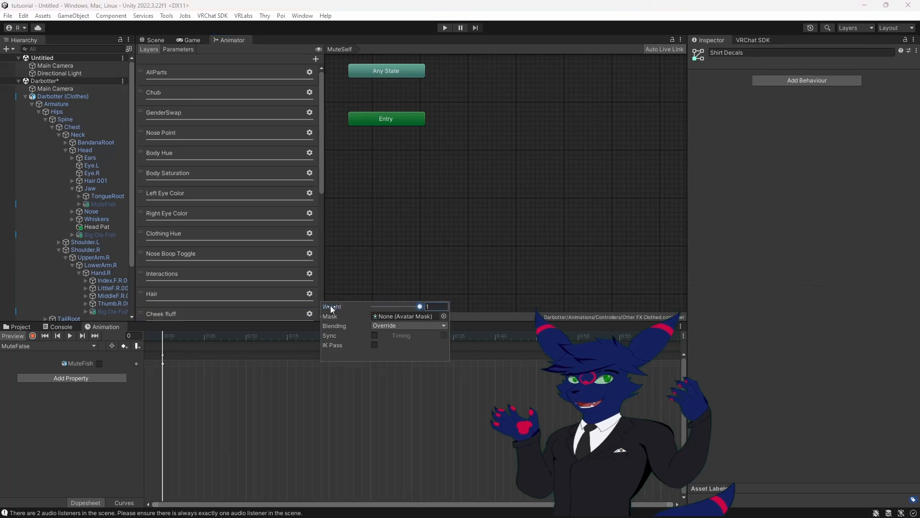
{"action": "left_click", "coordinate": [289, 313]}
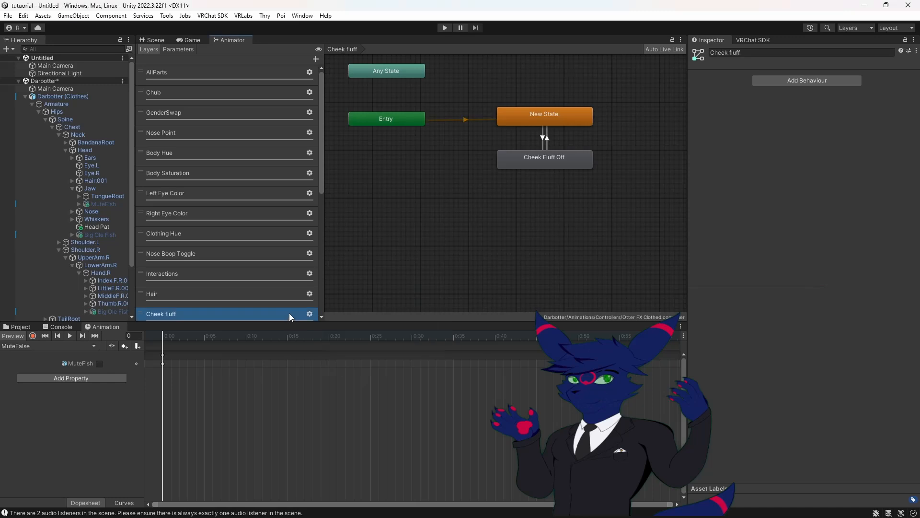
Add a Bool parameter named MuteSelf to the FX controller's parameters
{"action": "scroll", "coordinate": [292, 305], "scroll_direction": "down", "scroll_amount": 5}
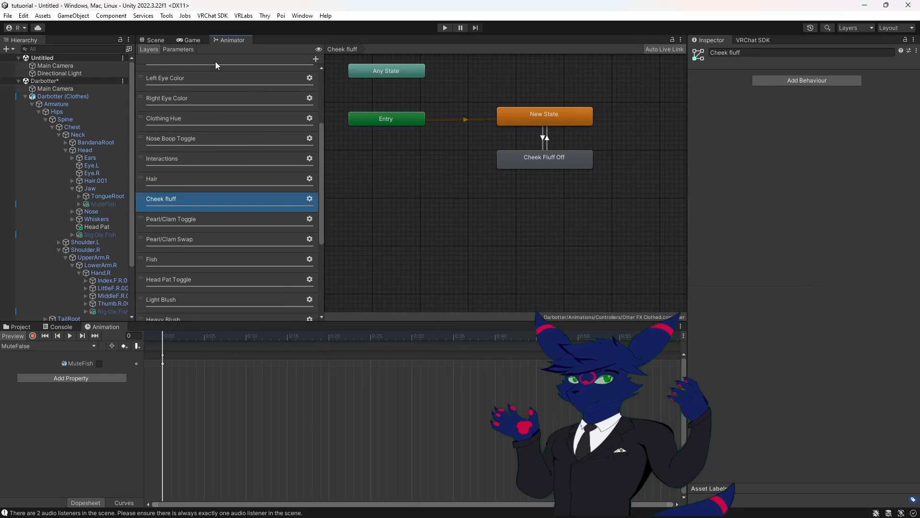
{"action": "left_click", "coordinate": [179, 50]}
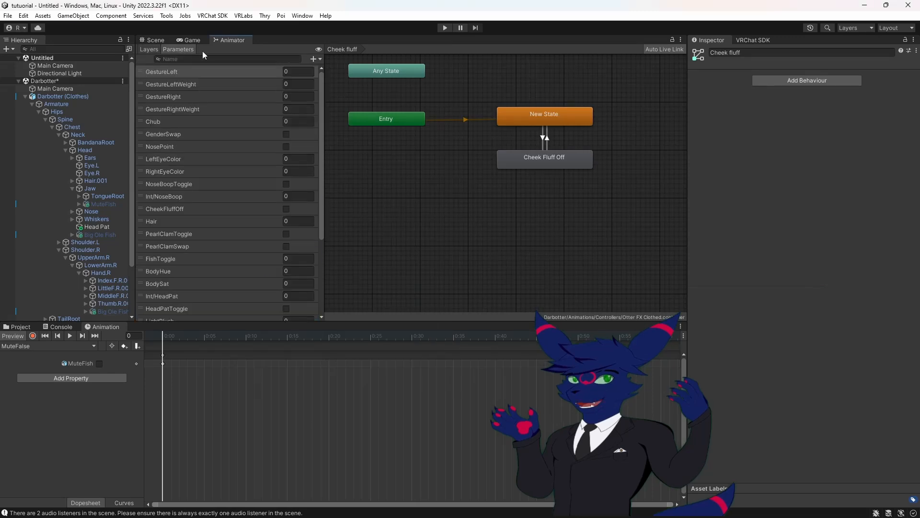
{"action": "left_click", "coordinate": [313, 59]}
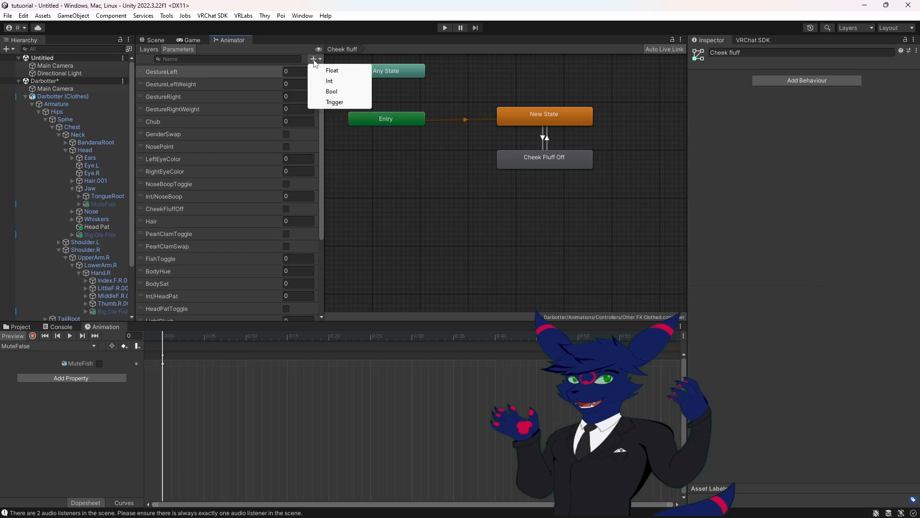
{"action": "left_click", "coordinate": [337, 92]}
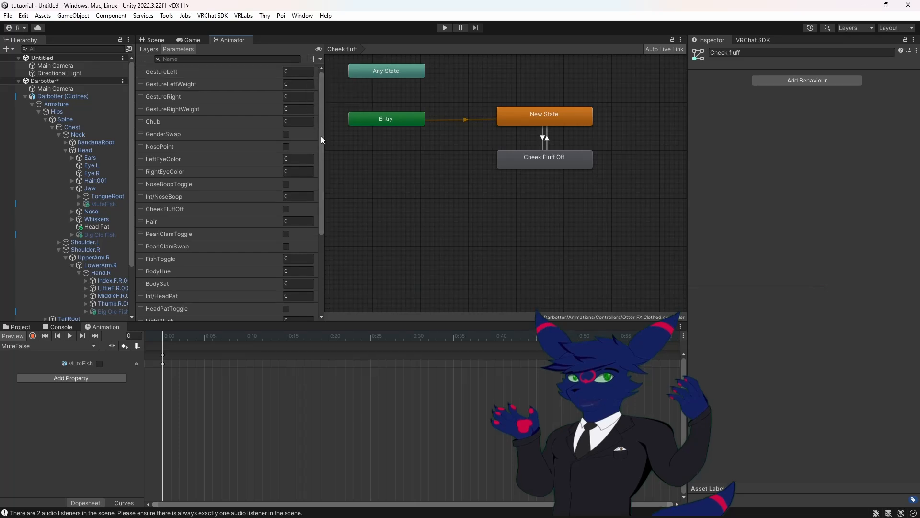
{"action": "left_click_drag", "start_coordinate": [321, 136], "coordinate": [313, 266]}
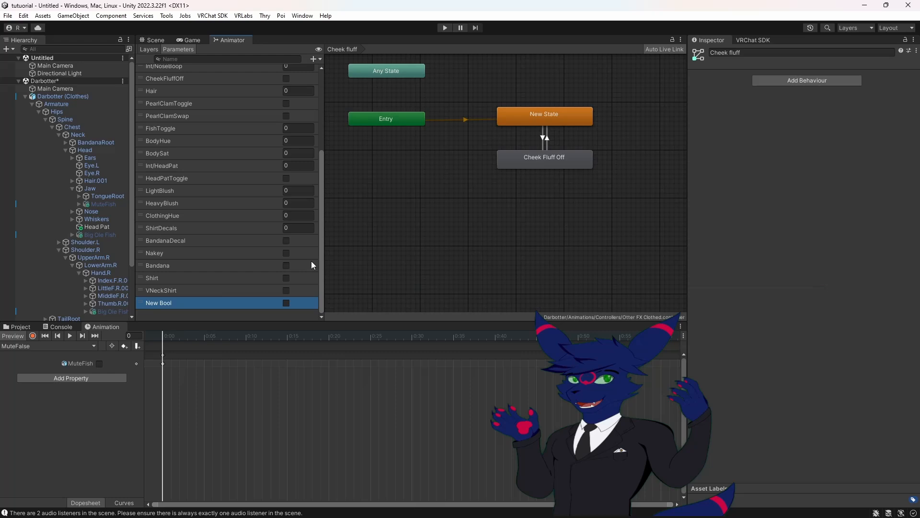
{"action": "double_click", "coordinate": [174, 303]}
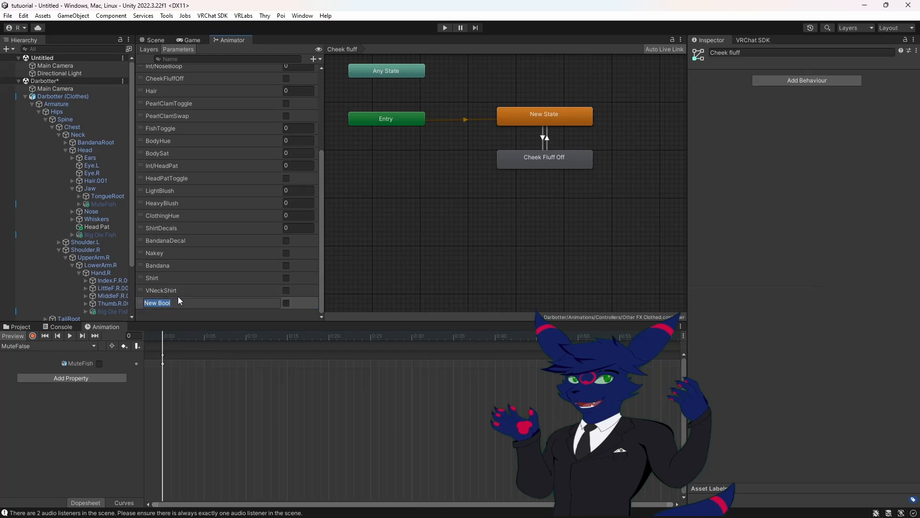
{"action": "type", "text": "MuteSelf"}
{"action": "left_click", "coordinate": [173, 316]}
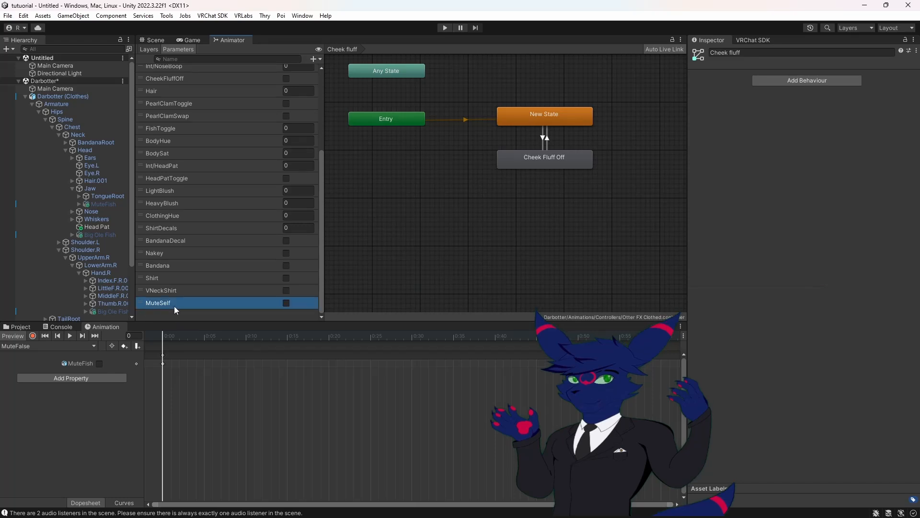
Open the MuteSelf layer and create two empty states in its graph, one above the other
{"action": "left_click", "coordinate": [149, 50]}
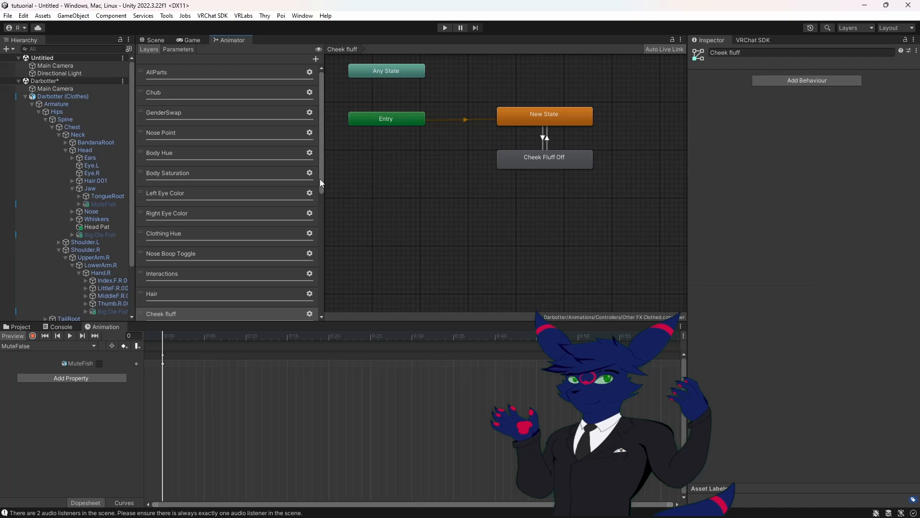
{"action": "left_click_drag", "start_coordinate": [320, 179], "coordinate": [325, 306]}
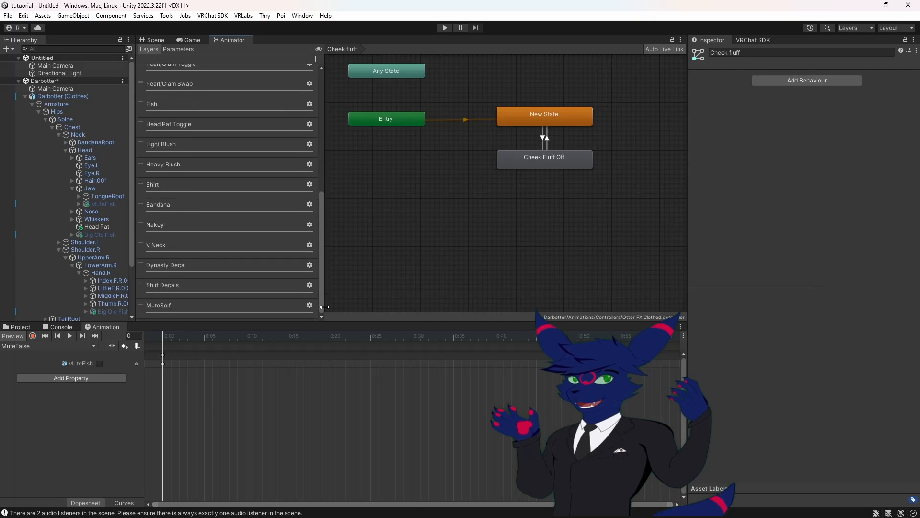
{"action": "left_click", "coordinate": [197, 305]}
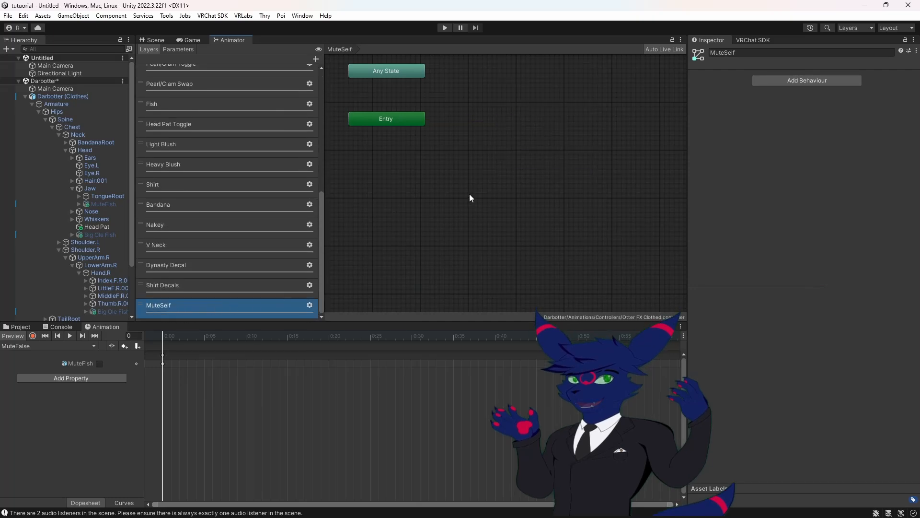
{"action": "right_click", "coordinate": [445, 189]}
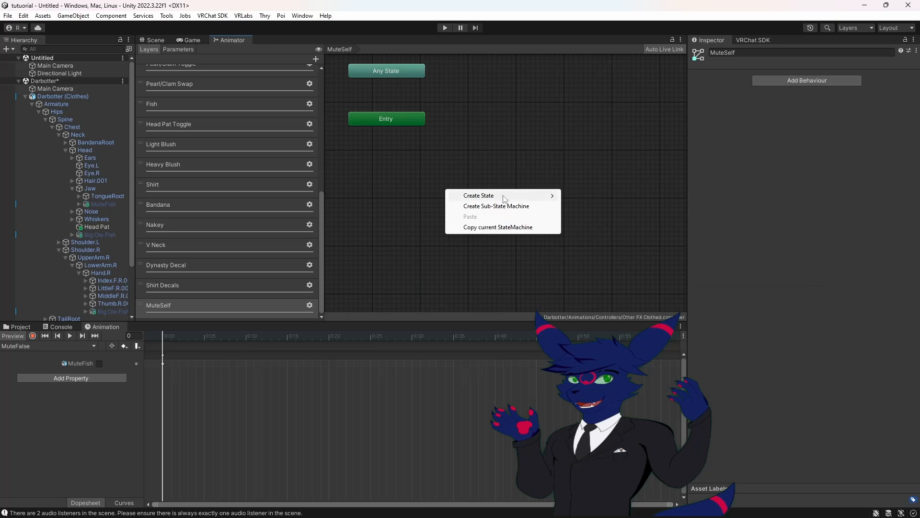
{"action": "mouse_move", "coordinate": [503, 196]}
{"action": "left_click", "coordinate": [577, 196]}
{"action": "left_click_drag", "start_coordinate": [512, 200], "coordinate": [497, 209]}
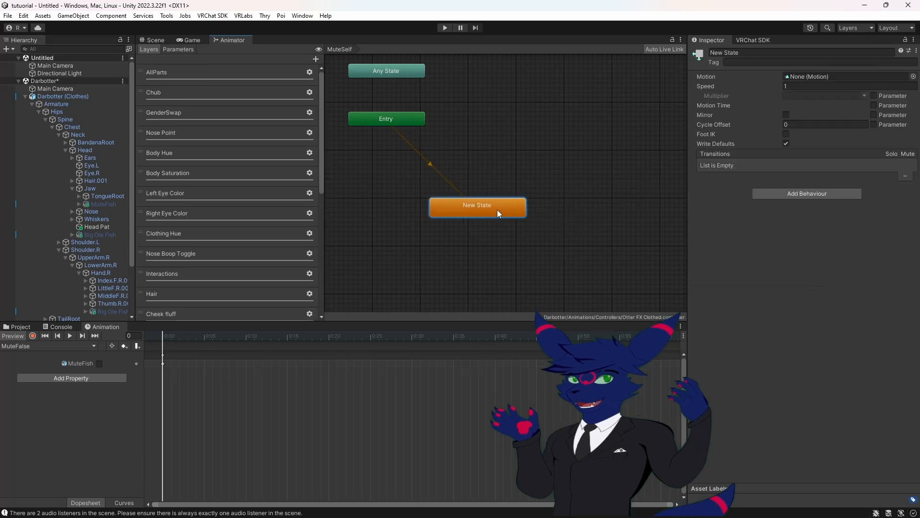
{"action": "right_click", "coordinate": [490, 144]}
{"action": "mouse_move", "coordinate": [568, 153]}
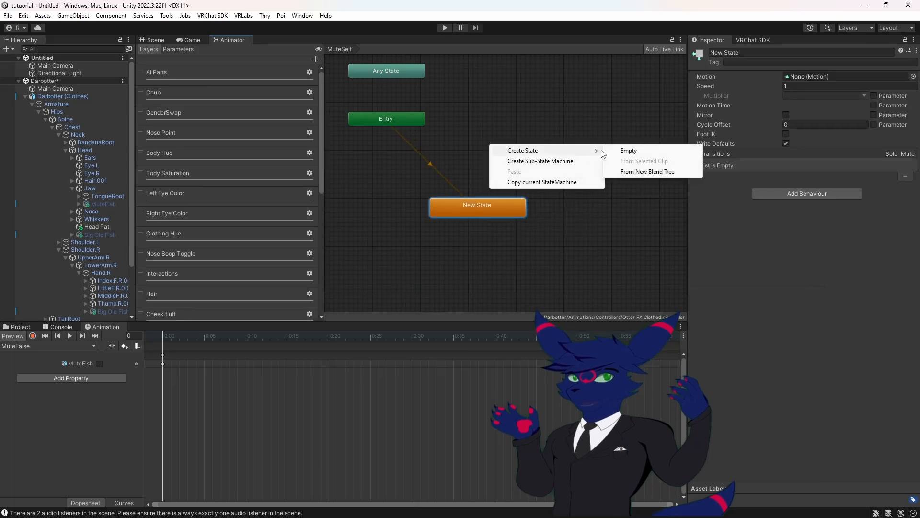
{"action": "left_click", "coordinate": [628, 150]}
{"action": "left_click_drag", "start_coordinate": [537, 149], "coordinate": [516, 113]}
Rename the orange default state in the MuteSelf layer to MuteTrue
{"action": "left_click", "coordinate": [517, 202]}
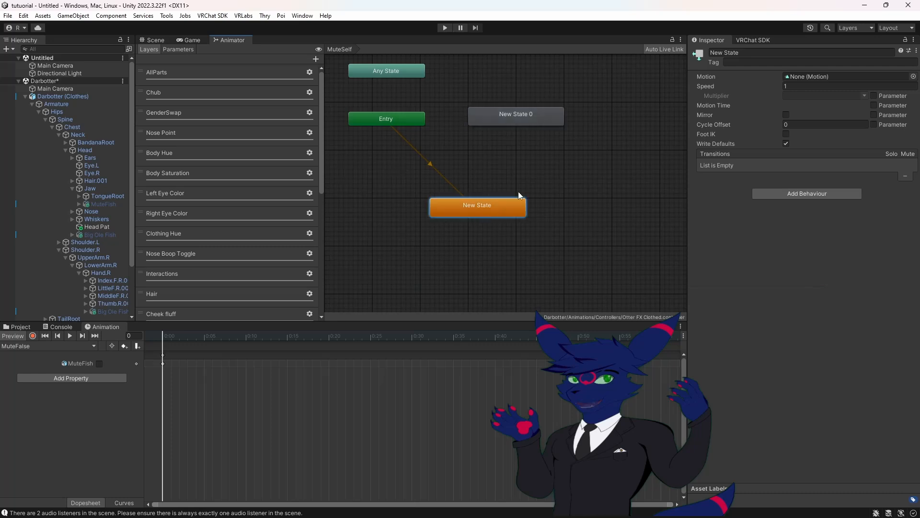
{"action": "left_click", "coordinate": [836, 76]}
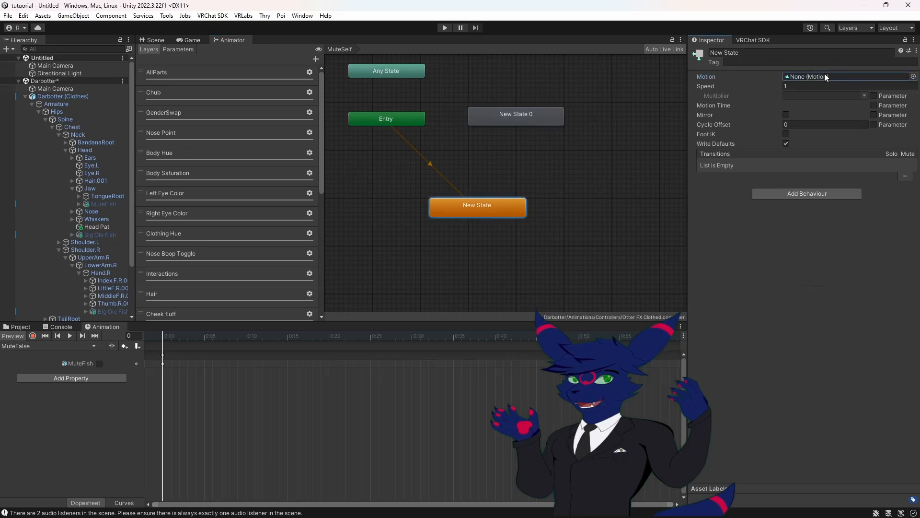
{"action": "left_click", "coordinate": [764, 52]}
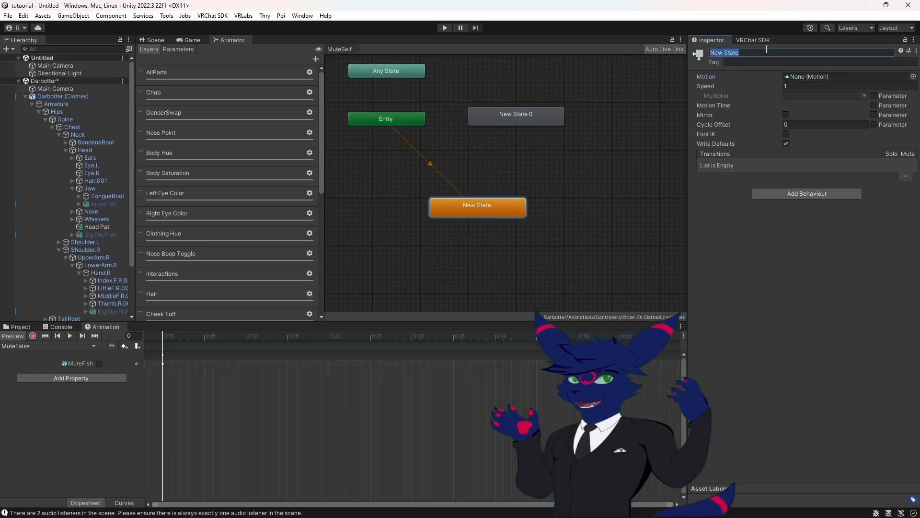
{"action": "type", "text": "Mut"}
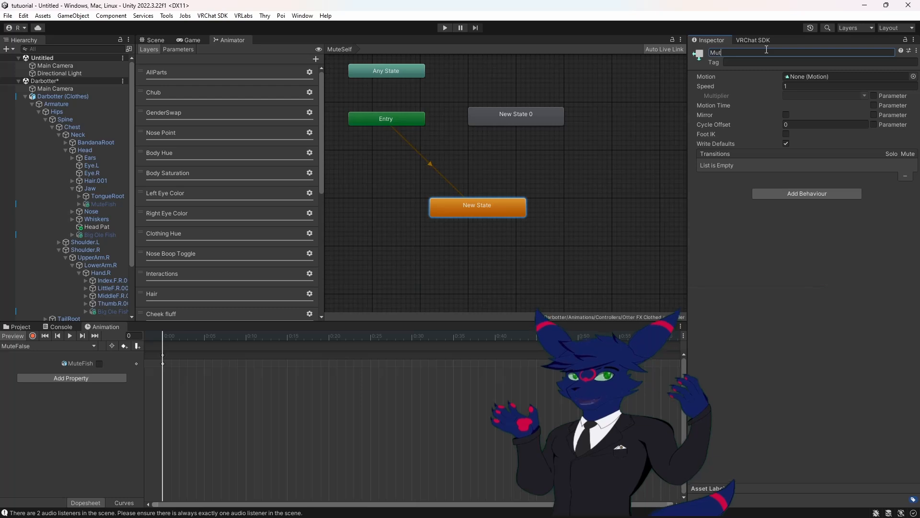
{"action": "type", "text": "eTrue"}
{"action": "key", "text": "Return"}
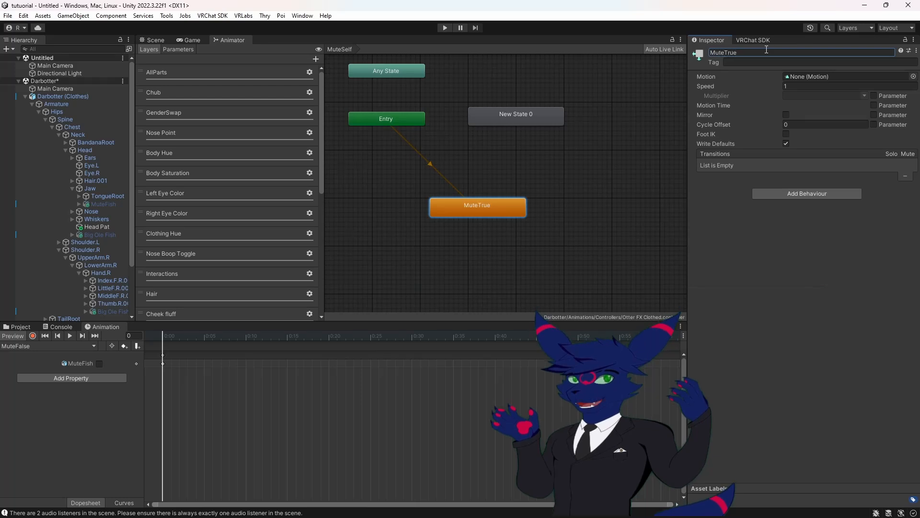
Rename the second, non-default state to MuteFalse
{"action": "left_click", "coordinate": [522, 113]}
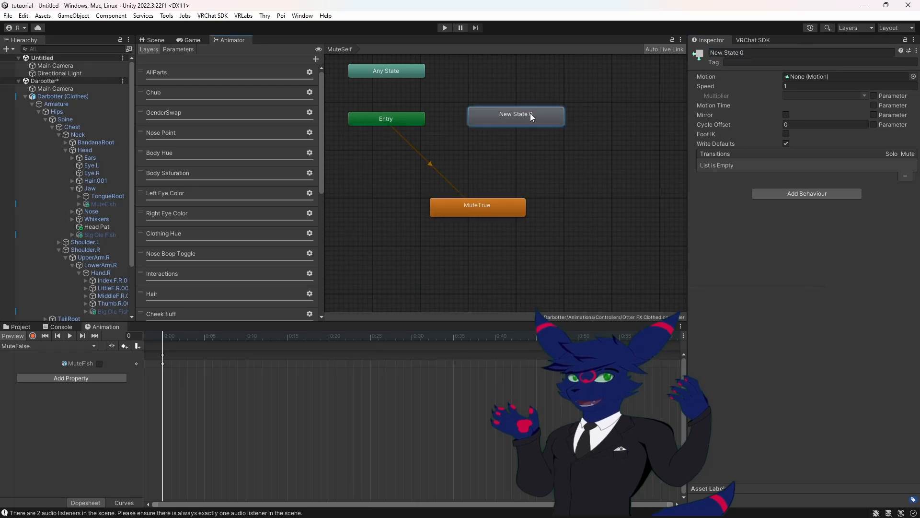
{"action": "left_click", "coordinate": [753, 53]}
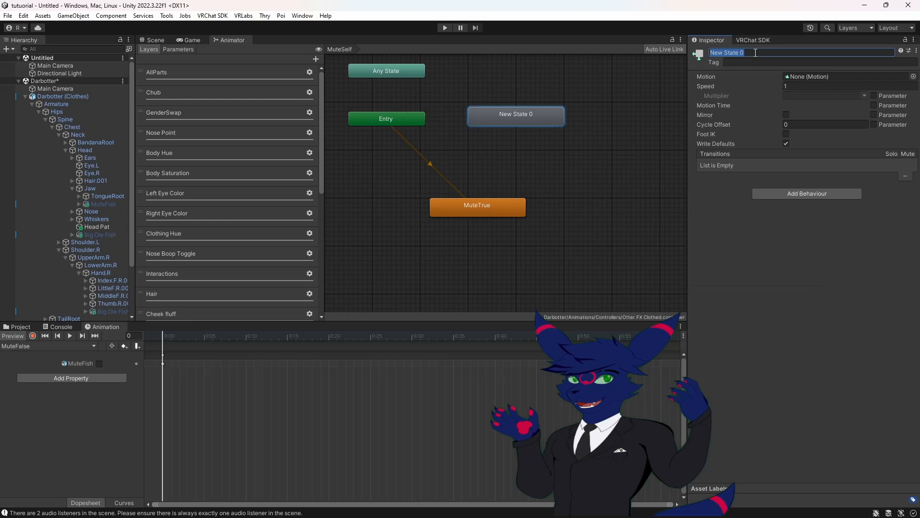
{"action": "type", "text": "MuteFalse"}
{"action": "key", "text": "Return"}
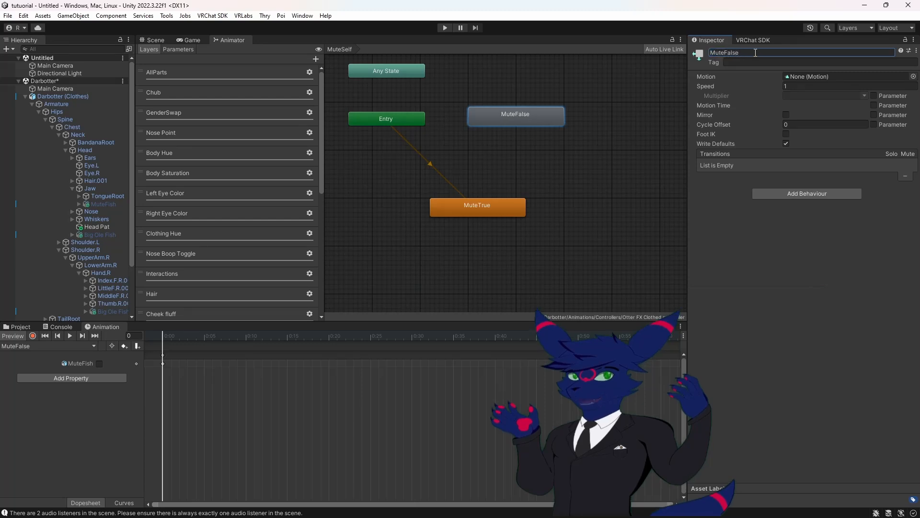
Arrange the two states in one column beside Entry, with MuteFalse directly above MuteTrue
{"action": "left_click_drag", "start_coordinate": [537, 122], "coordinate": [517, 122]}
{"action": "left_click_drag", "start_coordinate": [495, 209], "coordinate": [514, 208]}
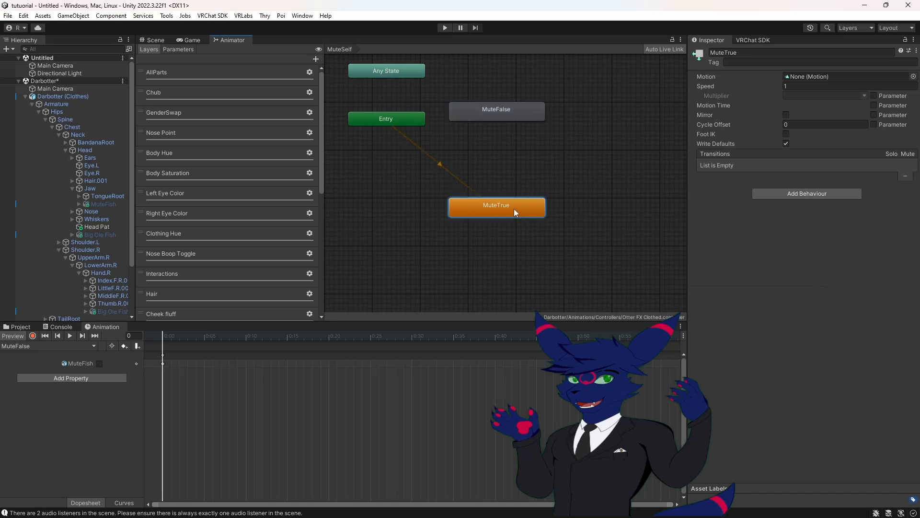
{"action": "left_click", "coordinate": [506, 120]}
{"action": "left_click_drag", "start_coordinate": [505, 117], "coordinate": [507, 123]}
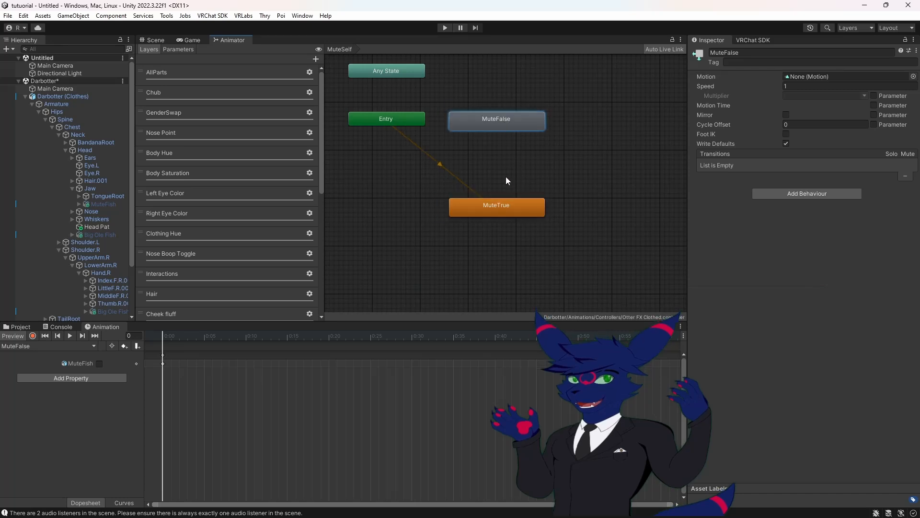
{"action": "left_click_drag", "start_coordinate": [508, 205], "coordinate": [508, 186]}
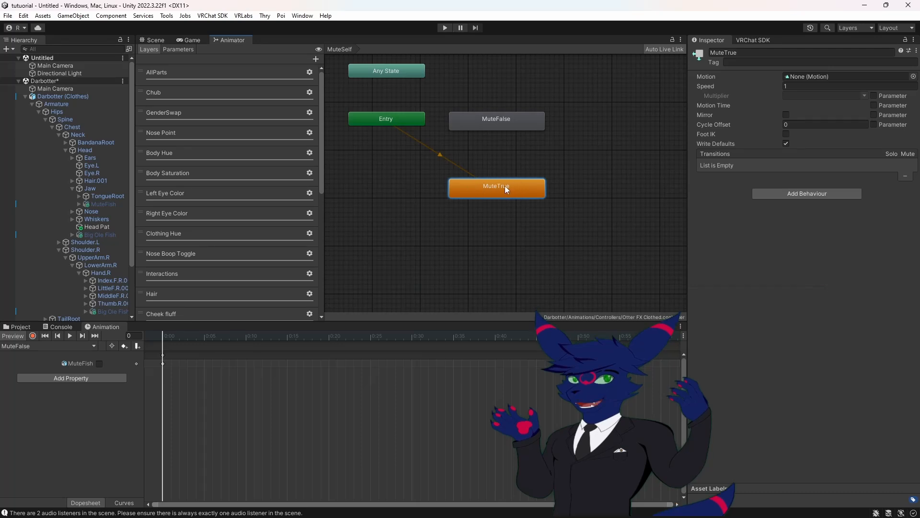
Assign the MuteTrue clip as the MuteTrue state's motion and the MuteFalse clip as the MuteFalse state's motion
{"action": "left_click", "coordinate": [913, 77]}
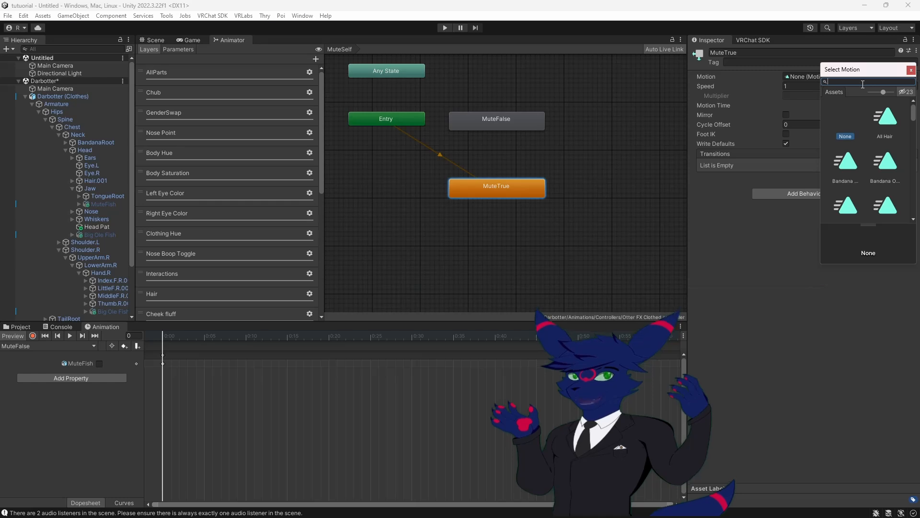
{"action": "type", "text": "mute"}
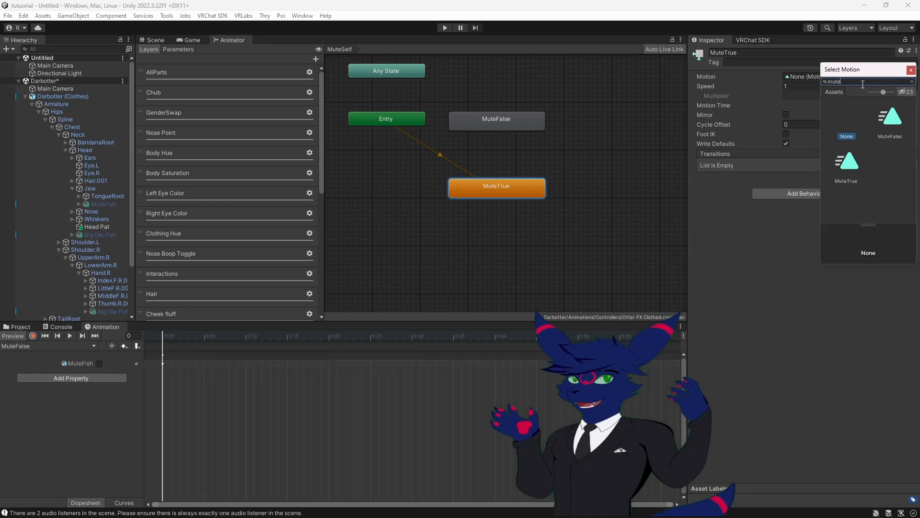
{"action": "double_click", "coordinate": [848, 165]}
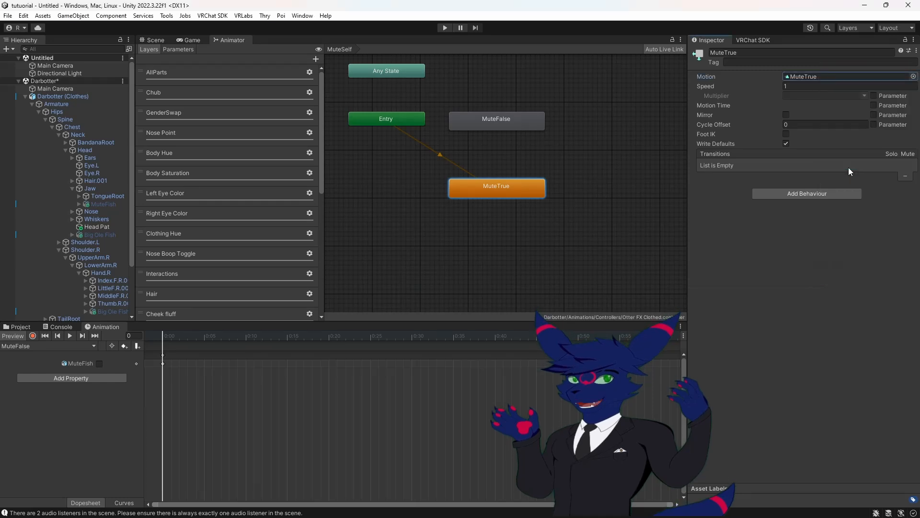
{"action": "left_click", "coordinate": [511, 124]}
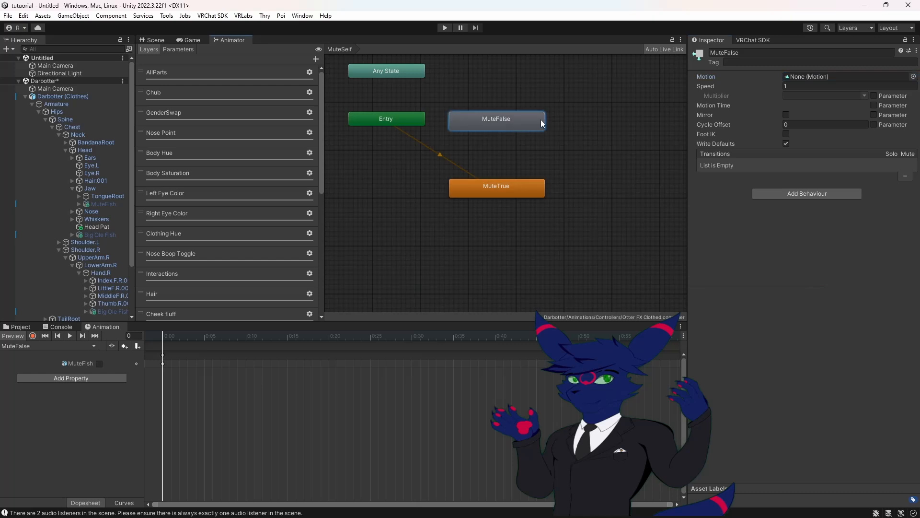
{"action": "left_click", "coordinate": [913, 77]}
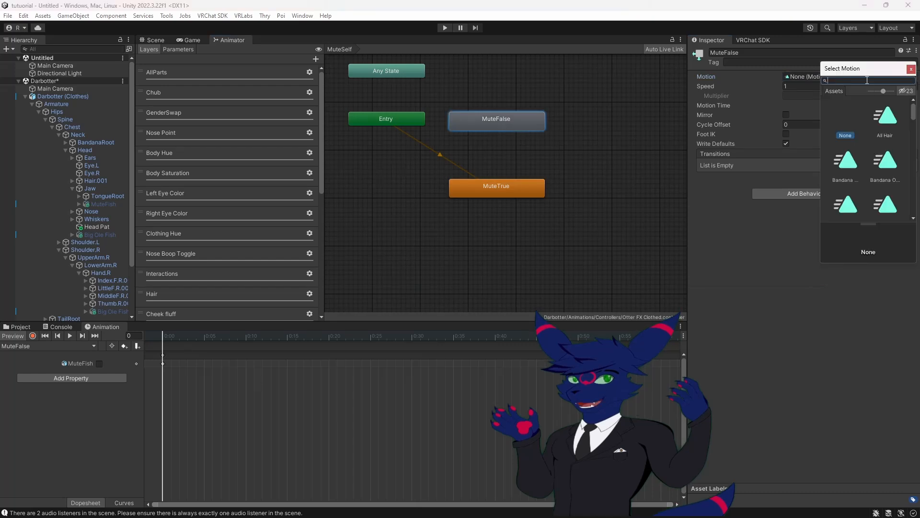
{"action": "type", "text": "mut"}
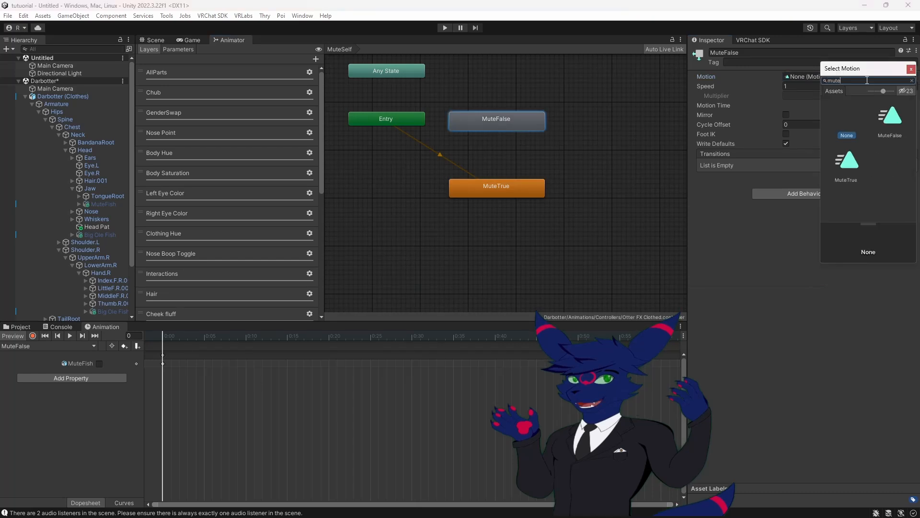
{"action": "type", "text": "e"}
{"action": "double_click", "coordinate": [895, 122]}
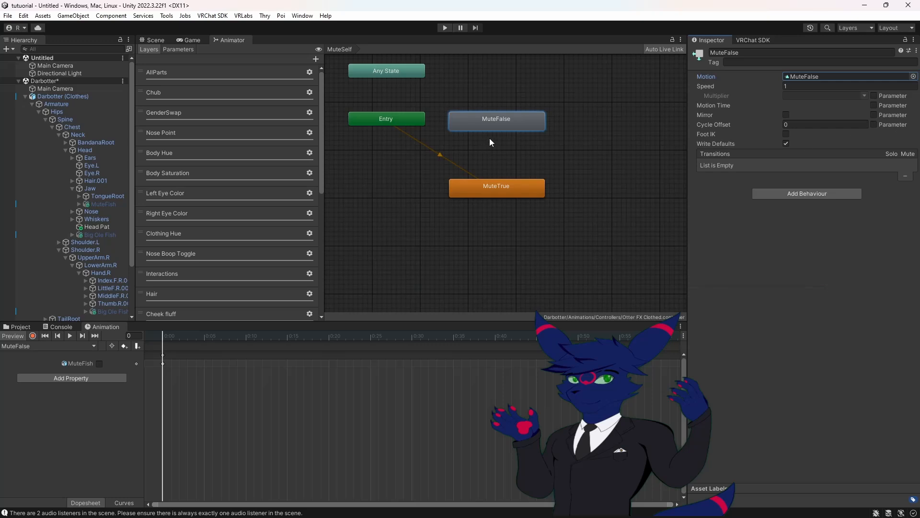
Make transitions in both directions between the MuteTrue and MuteFalse states
{"action": "right_click", "coordinate": [501, 186]}
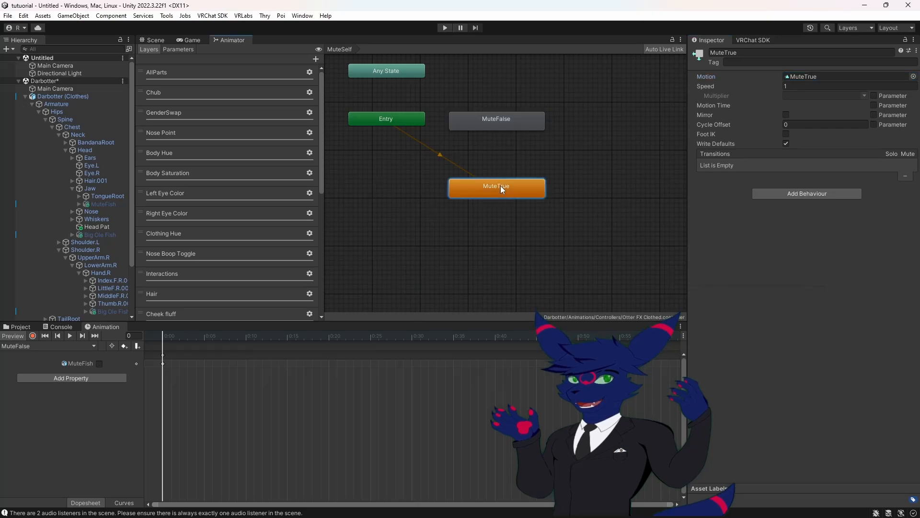
{"action": "left_click", "coordinate": [532, 192]}
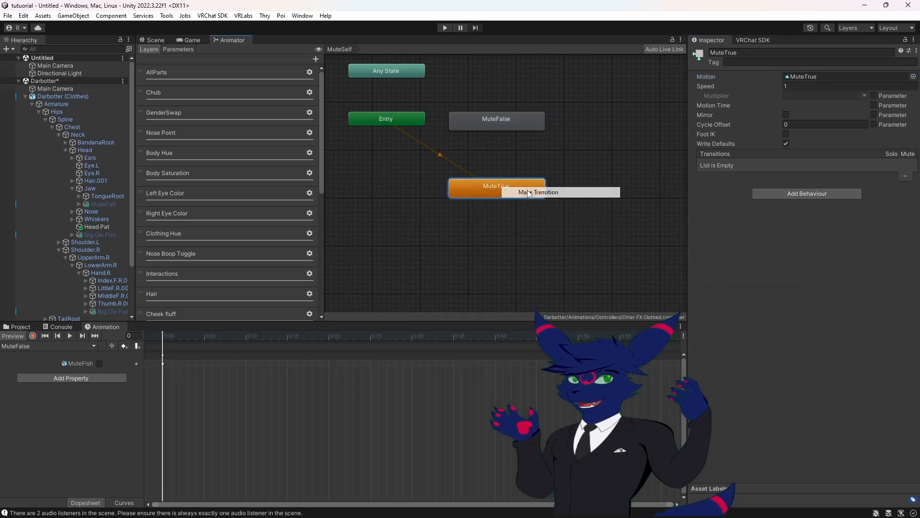
{"action": "left_click", "coordinate": [511, 122]}
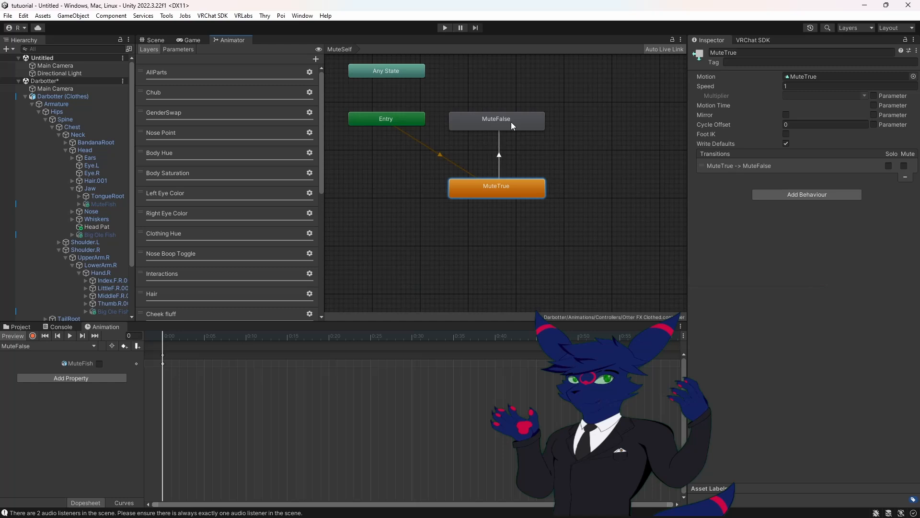
{"action": "right_click", "coordinate": [511, 122]}
{"action": "left_click", "coordinate": [527, 128]}
{"action": "left_click", "coordinate": [488, 187]}
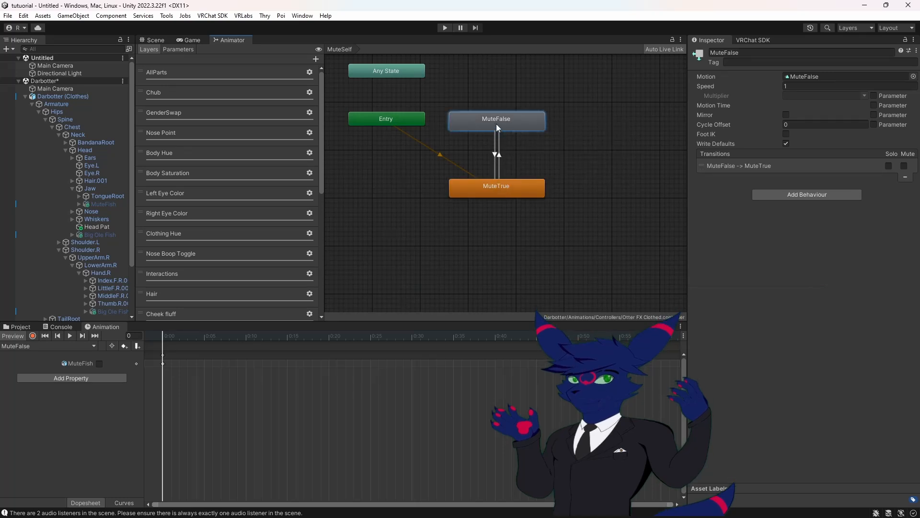
Make the MuteFalse to MuteTrue transition instant: exit time 0, transition duration 0, fixed duration off and has exit time off
{"action": "left_click", "coordinate": [495, 155]}
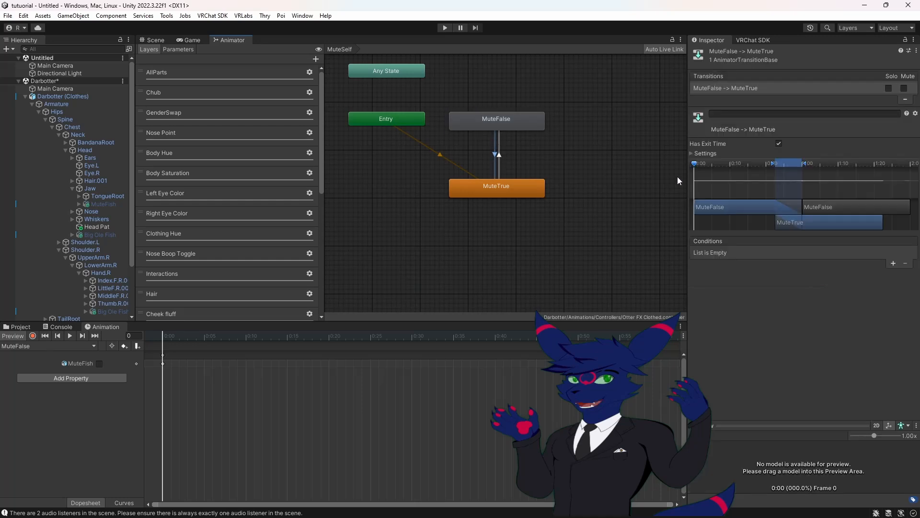
{"action": "left_click", "coordinate": [691, 154]}
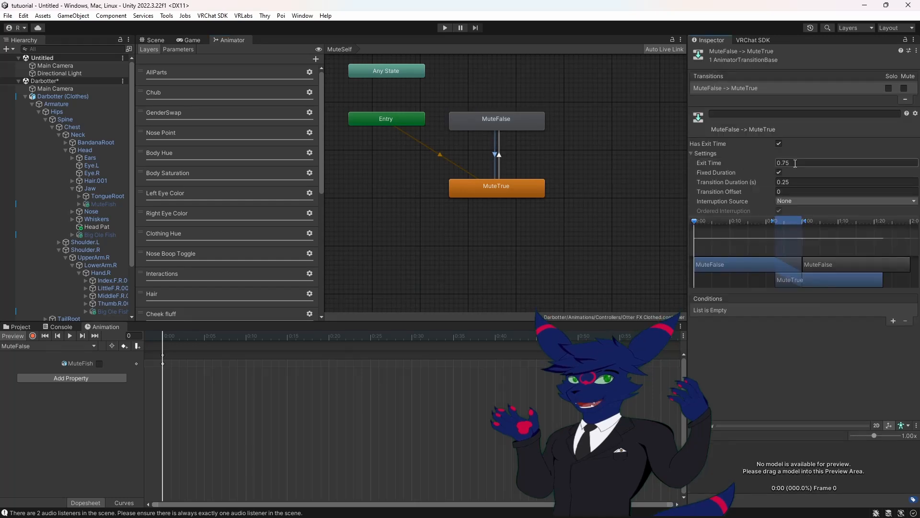
{"action": "type", "text": "0"}
{"action": "key", "text": "Tab"}
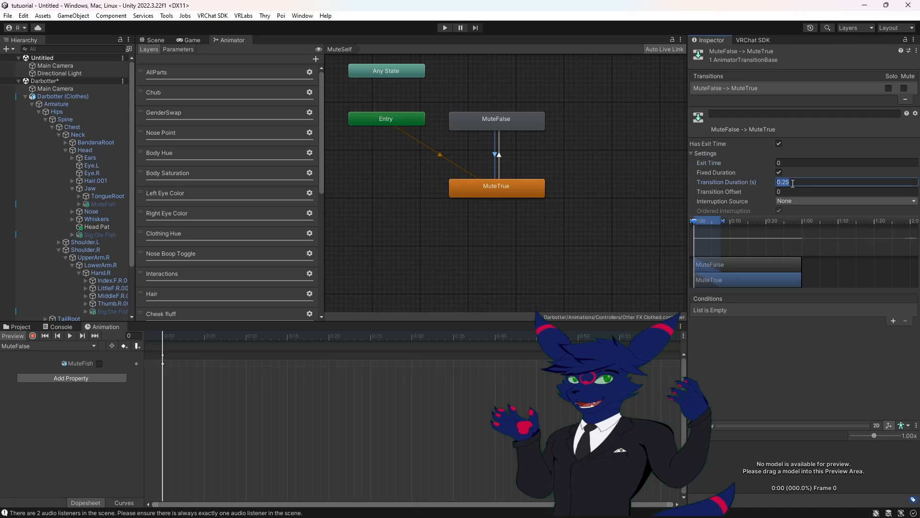
{"action": "type", "text": "0"}
{"action": "left_click", "coordinate": [779, 172]}
{"action": "left_click", "coordinate": [779, 143]}
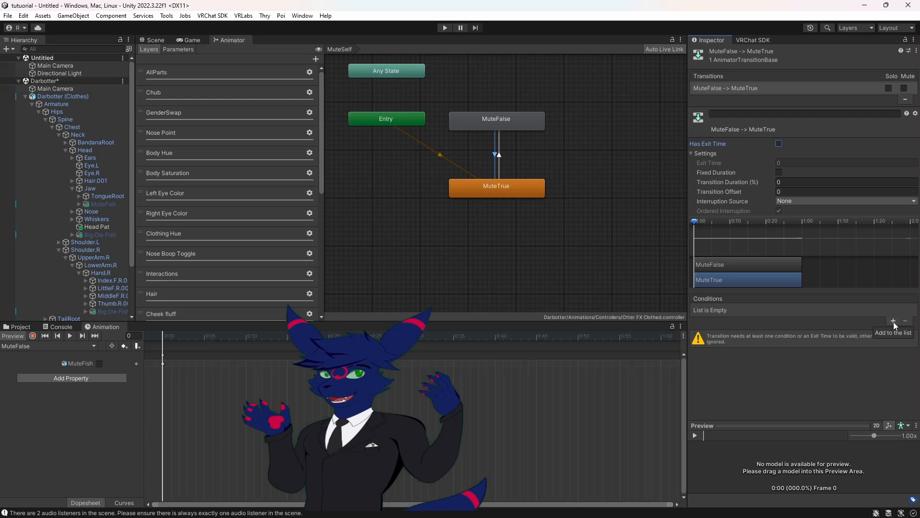
Add a condition to the MuteFalse to MuteTrue transition requiring MuteSelf to be true
{"action": "left_click", "coordinate": [893, 321]}
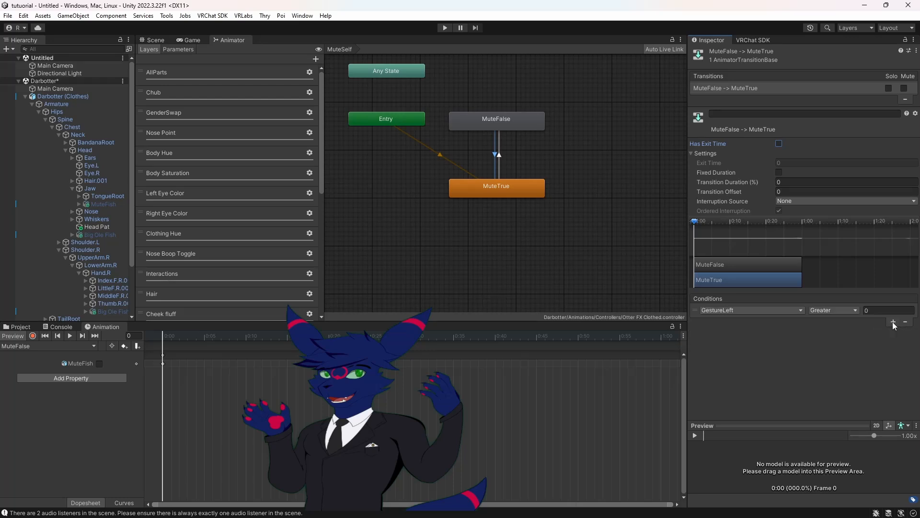
{"action": "left_click", "coordinate": [768, 311]}
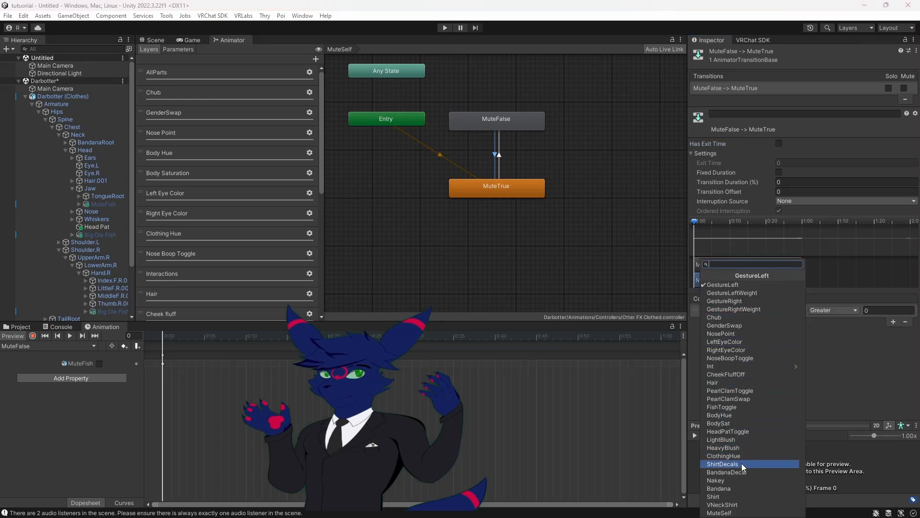
{"action": "left_click", "coordinate": [726, 513]}
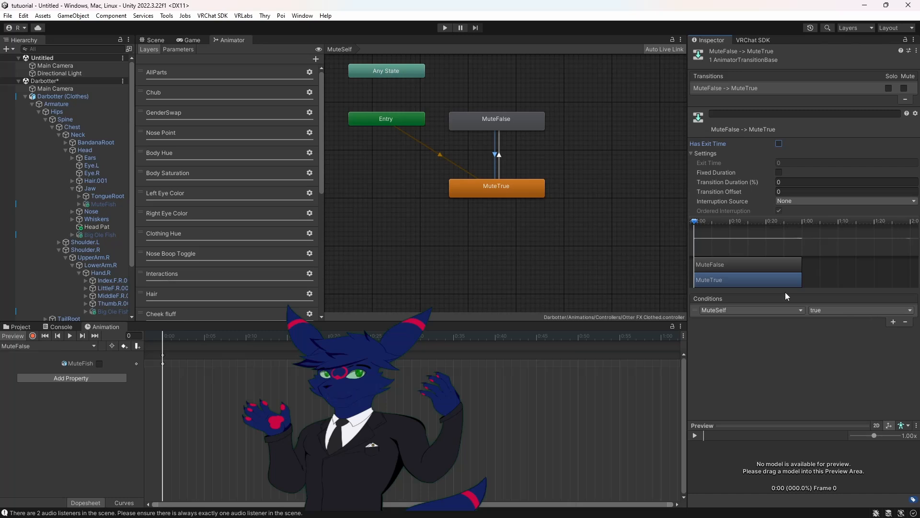
Make the MuteTrue to MuteFalse transition instant: transition duration 0, exit time 0, has exit time off and fixed duration off
{"action": "left_click", "coordinate": [500, 156]}
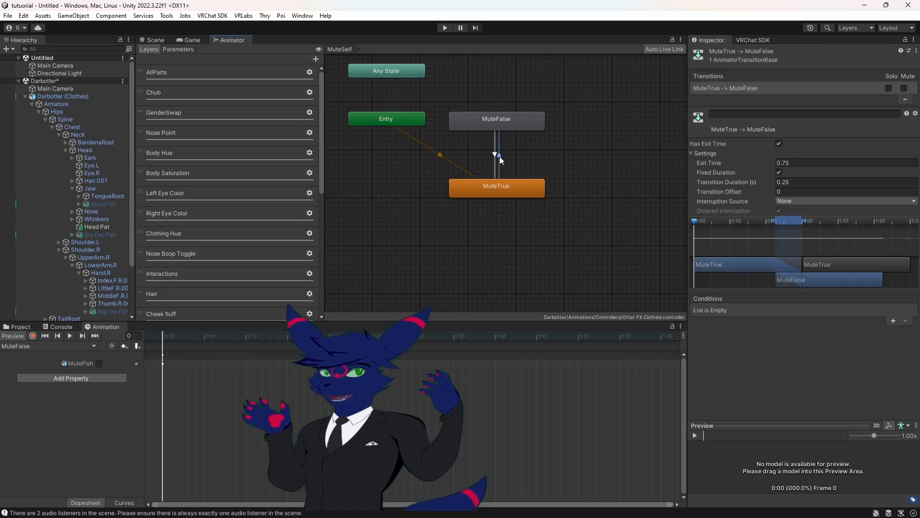
{"action": "left_click", "coordinate": [796, 182]}
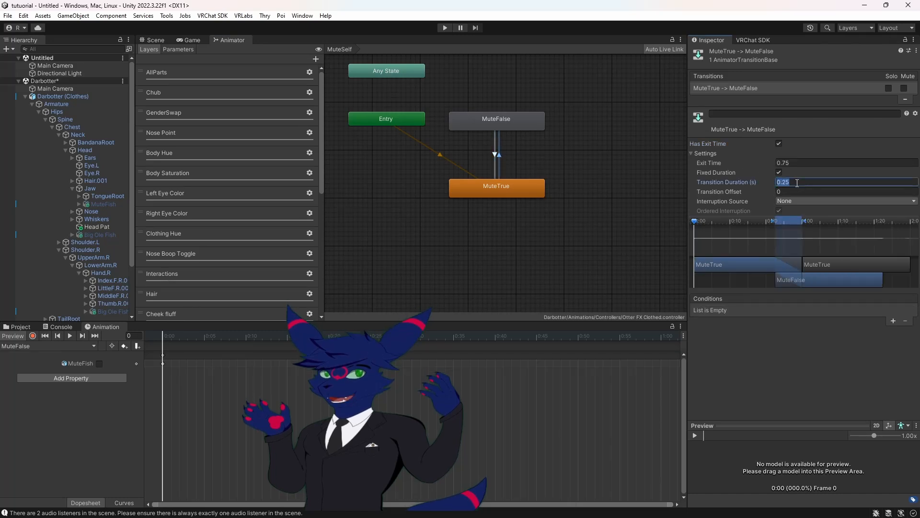
{"action": "type", "text": "0"}
{"action": "left_click", "coordinate": [791, 163]}
{"action": "type", "text": "0"}
{"action": "left_click", "coordinate": [779, 143]}
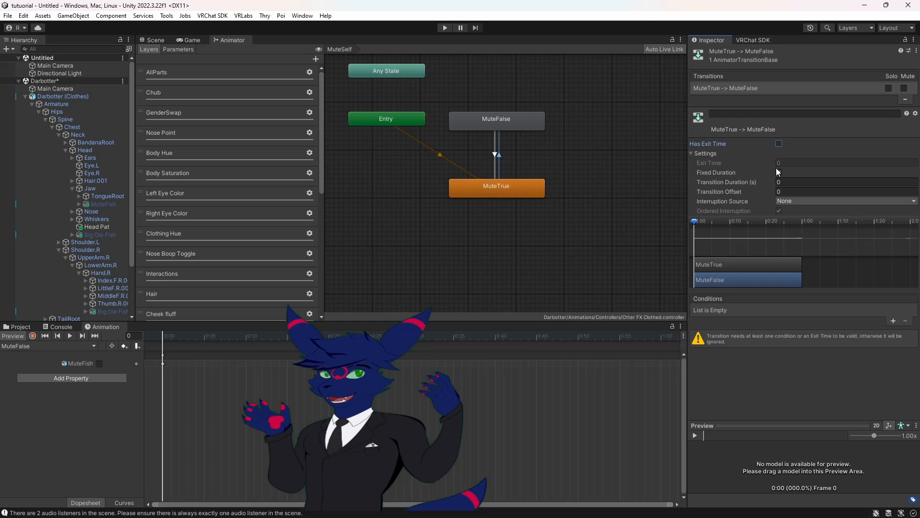
{"action": "left_click", "coordinate": [778, 172]}
Add a condition to the MuteTrue to MuteFalse transition requiring MuteSelf to be false
{"action": "left_click", "coordinate": [894, 321]}
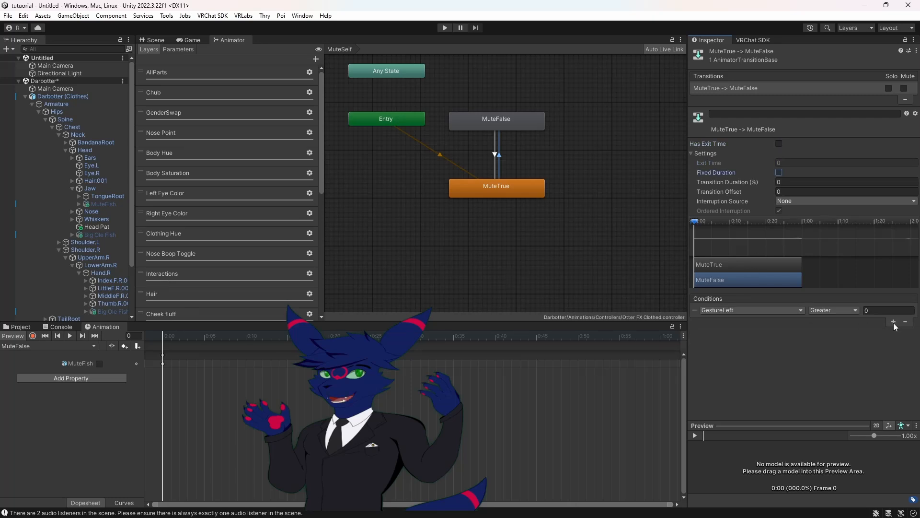
{"action": "left_click", "coordinate": [792, 310]}
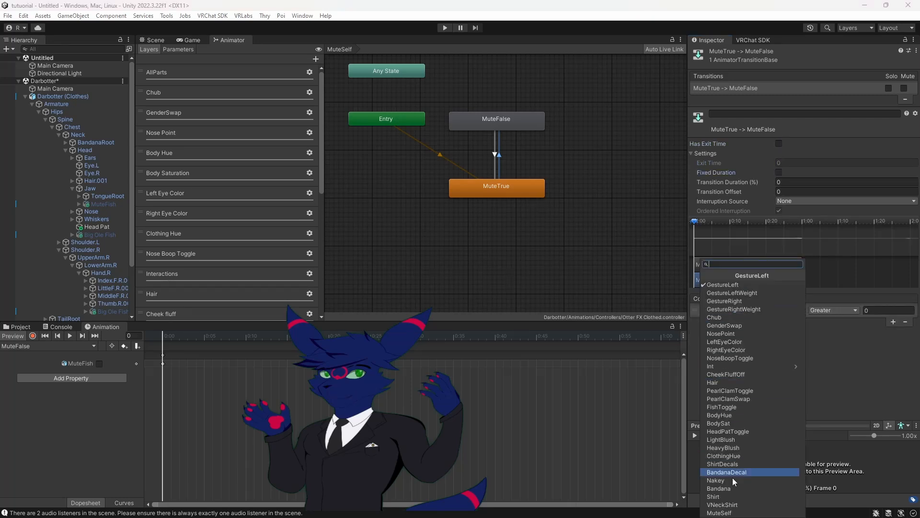
{"action": "left_click", "coordinate": [726, 507]}
{"action": "left_click", "coordinate": [835, 312]}
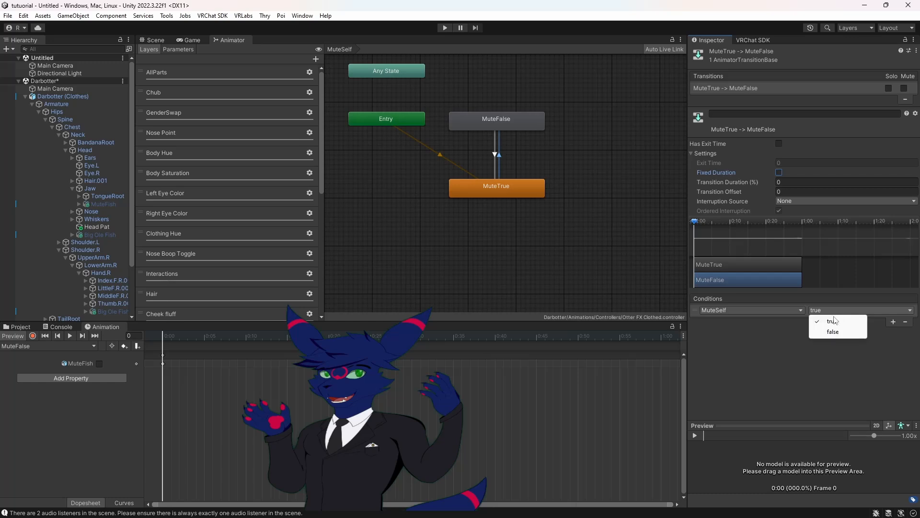
{"action": "left_click", "coordinate": [834, 332]}
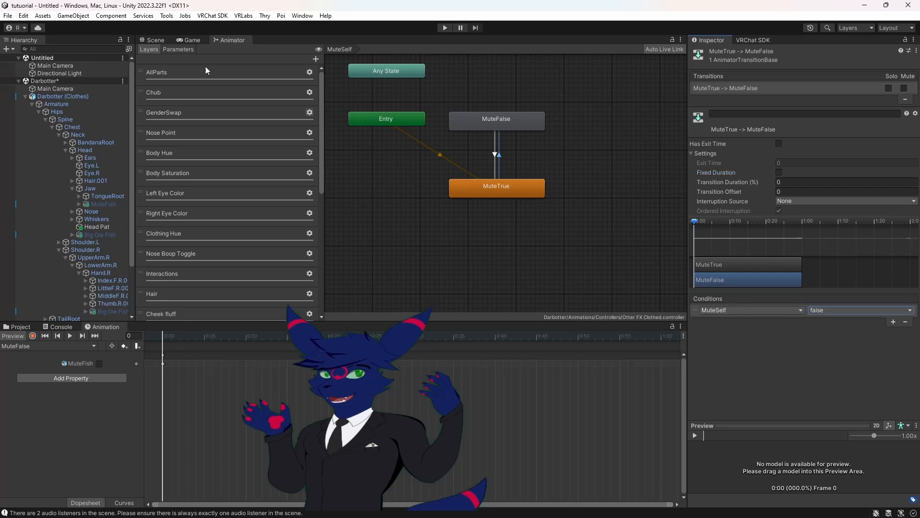
Add a Bool parameter named MuteSelf to the Parameter C expression parameters used by the Darbotter (Clothes) avatar
{"action": "left_click", "coordinate": [151, 40]}
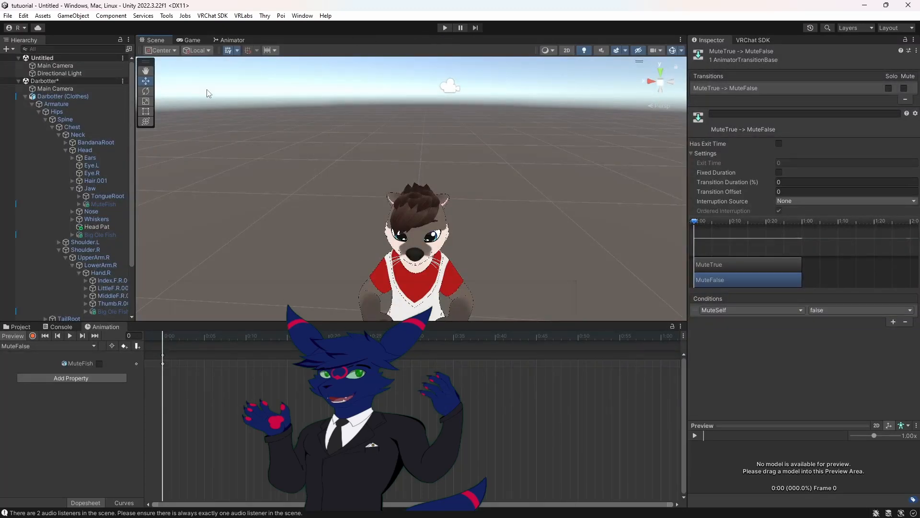
{"action": "left_click", "coordinate": [65, 97]}
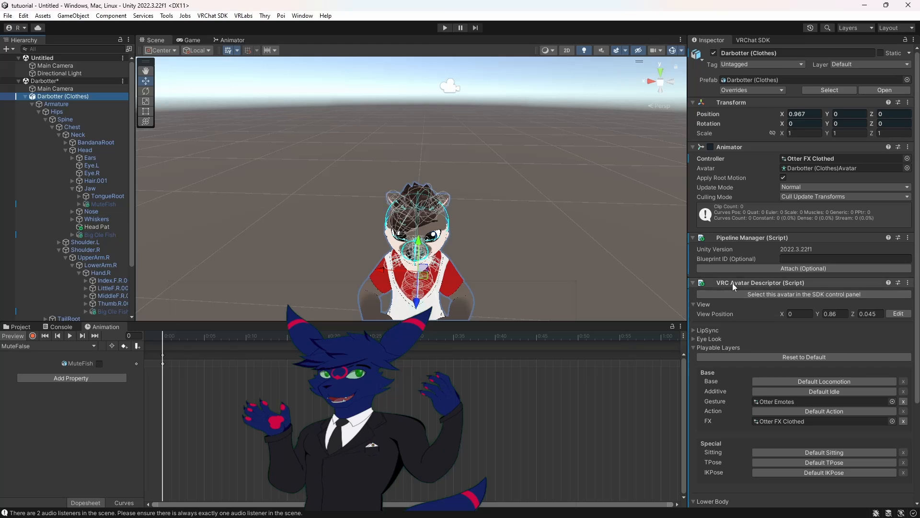
{"action": "scroll", "coordinate": [736, 297], "scroll_direction": "down", "scroll_amount": 3}
{"action": "scroll", "coordinate": [735, 297], "scroll_direction": "down", "scroll_amount": 2}
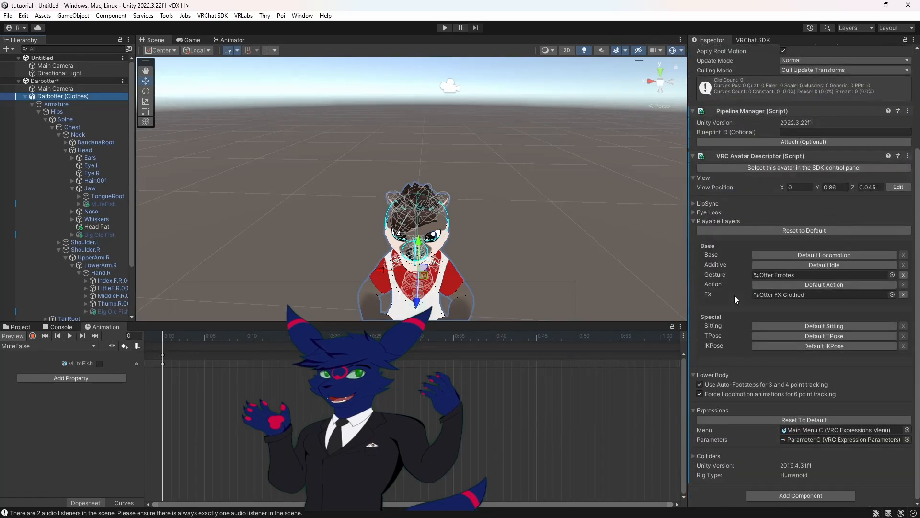
{"action": "double_click", "coordinate": [805, 439]}
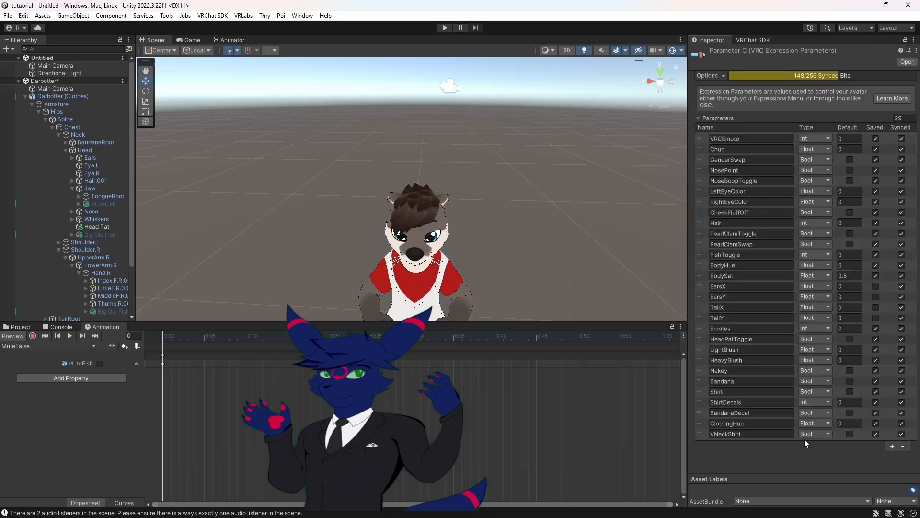
{"action": "left_click", "coordinate": [892, 447]}
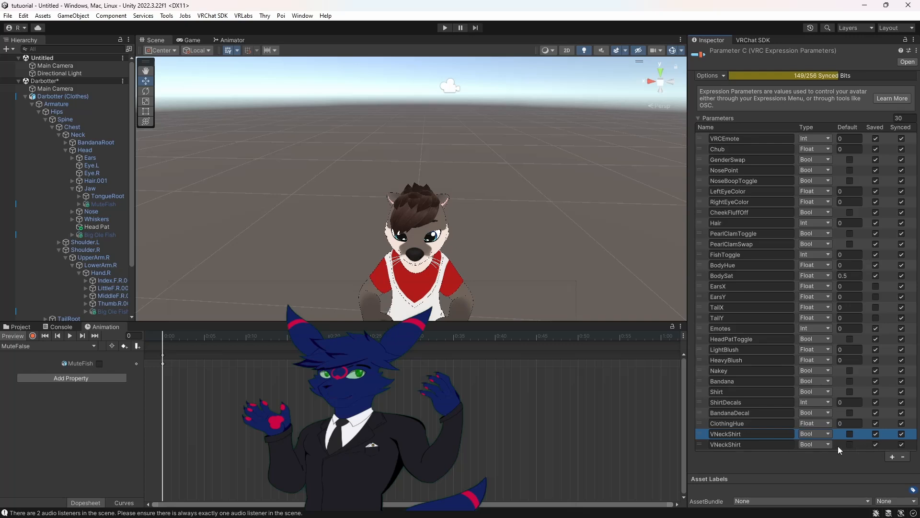
{"action": "left_click", "coordinate": [765, 444]}
{"action": "left_click", "coordinate": [764, 445]}
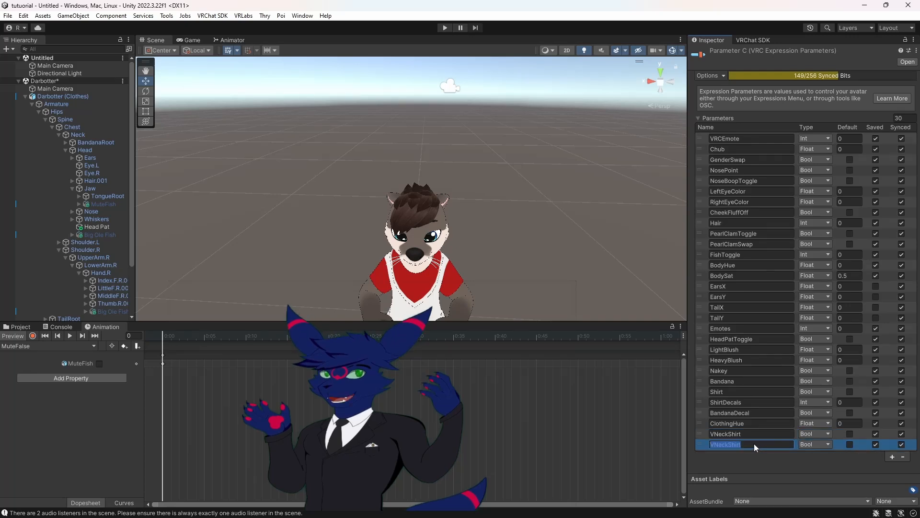
{"action": "type", "text": "MuteSelf"}
{"action": "left_click", "coordinate": [752, 460]}
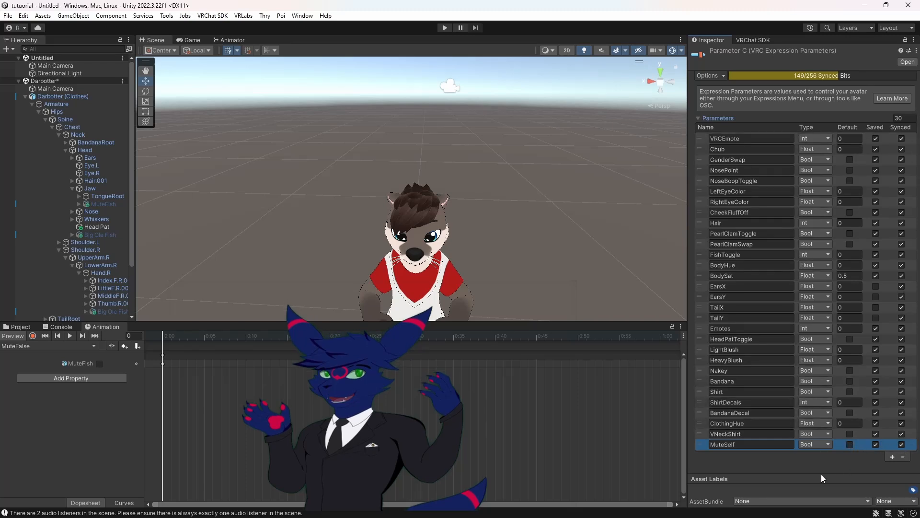
Select the MuteFish object under Jaw and switch it on and back off to check its default state
{"action": "left_click", "coordinate": [15, 328]}
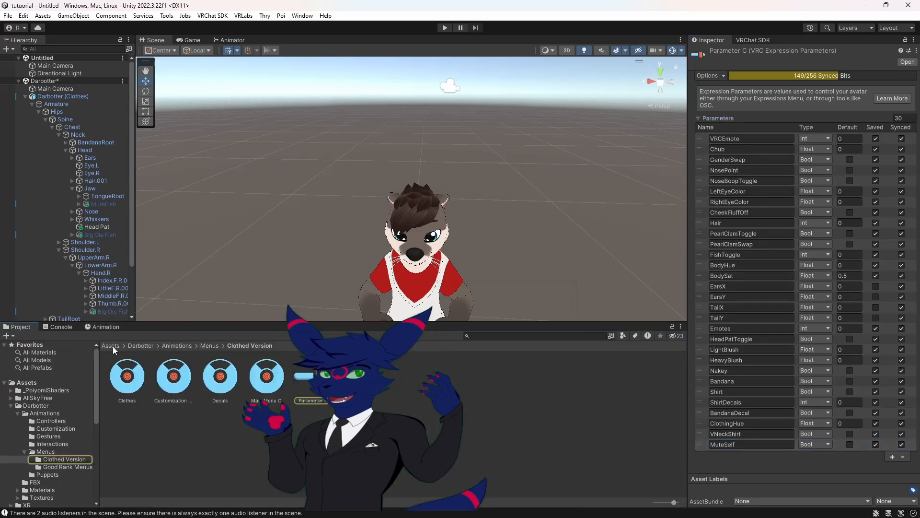
{"action": "left_click", "coordinate": [27, 382]}
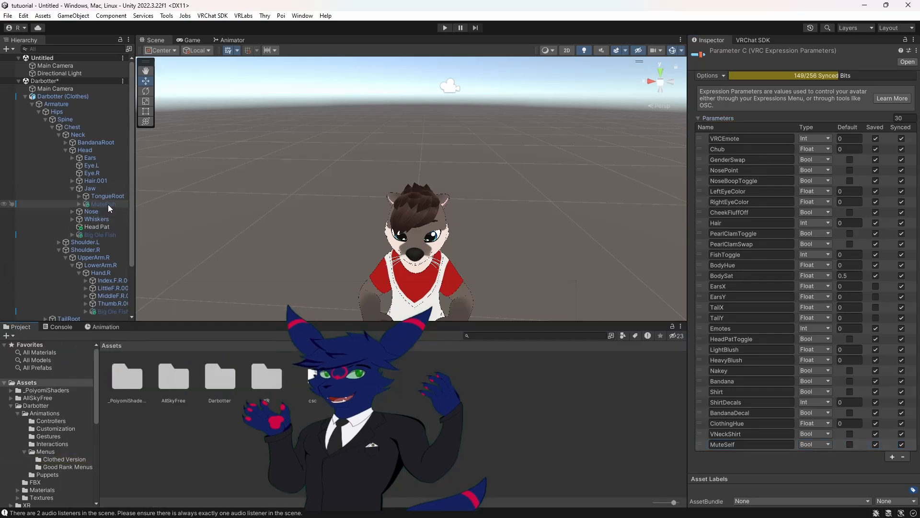
{"action": "left_click", "coordinate": [109, 203]}
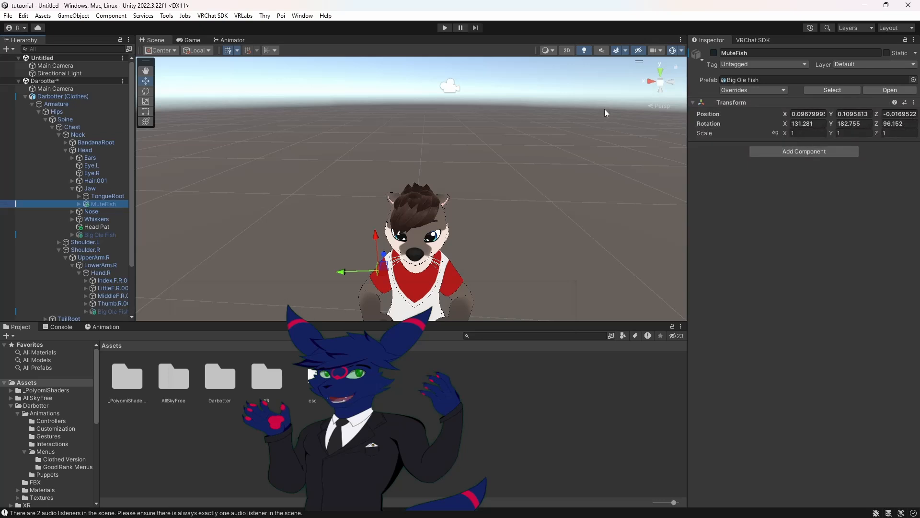
{"action": "left_click", "coordinate": [714, 53]}
{"action": "left_click", "coordinate": [714, 53]}
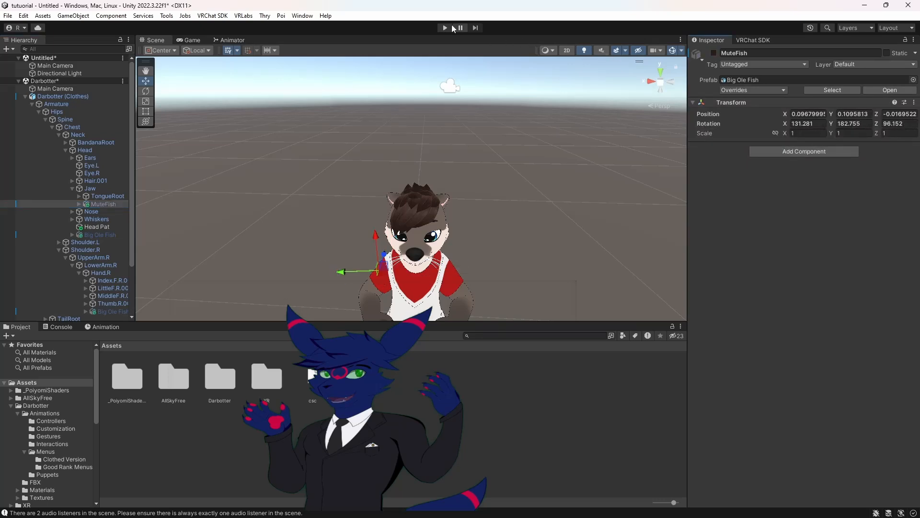
Enter play mode and find MuteSelf among the GestureManager's avatar debug parameters, with the avatar shown in the scene
{"action": "left_click", "coordinate": [446, 28]}
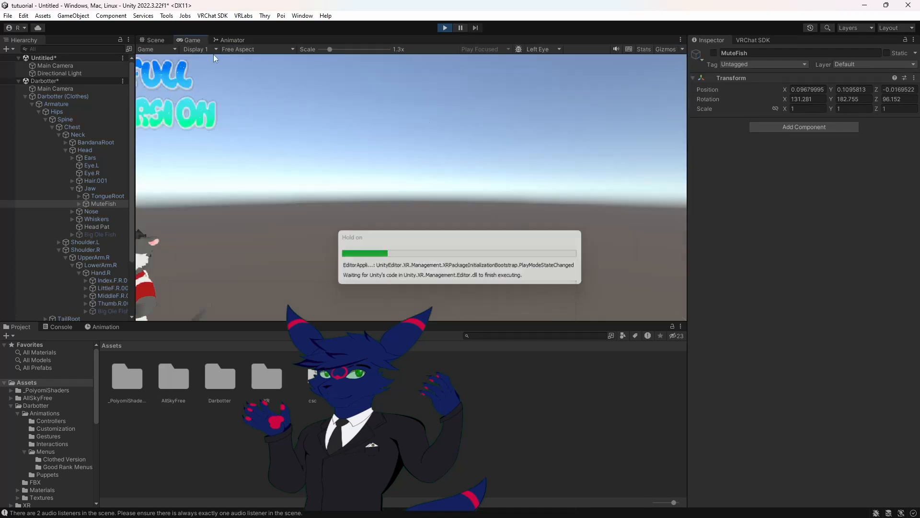
{"action": "left_click", "coordinate": [154, 40]}
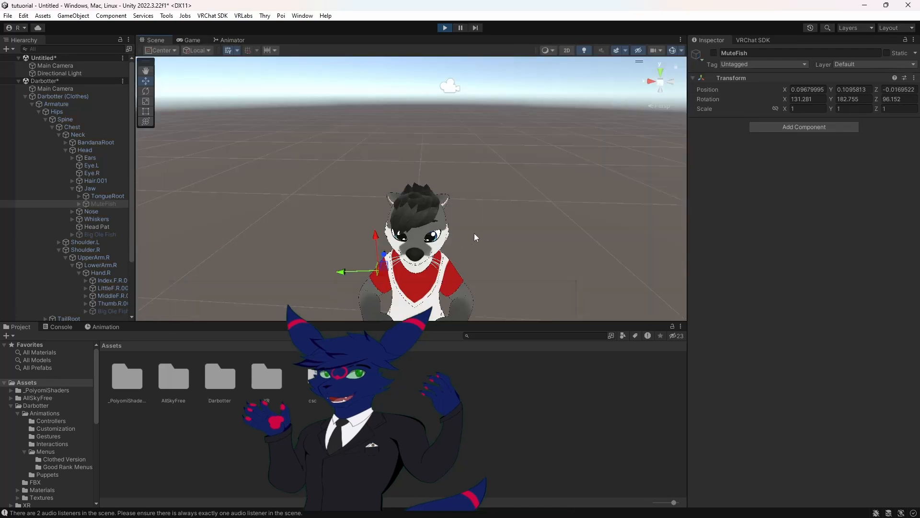
{"action": "scroll", "coordinate": [102, 264], "scroll_direction": "down", "scroll_amount": 5}
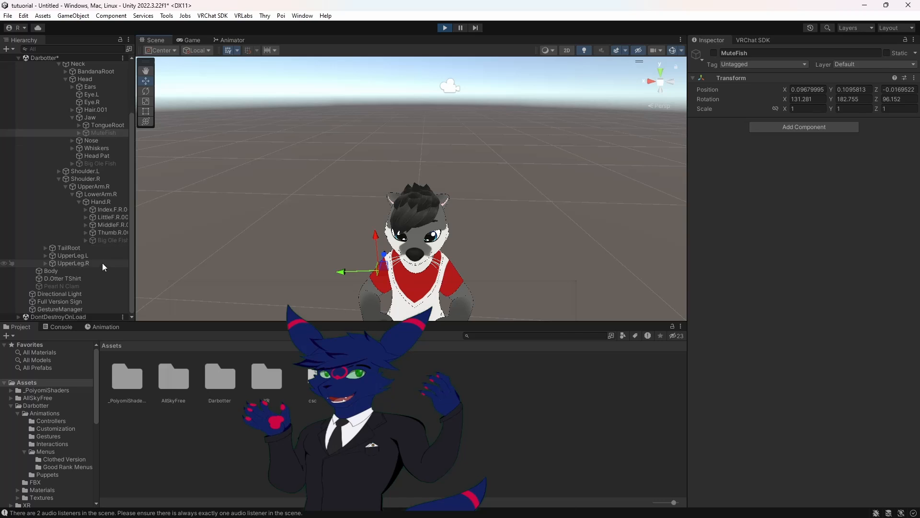
{"action": "left_click", "coordinate": [64, 310]}
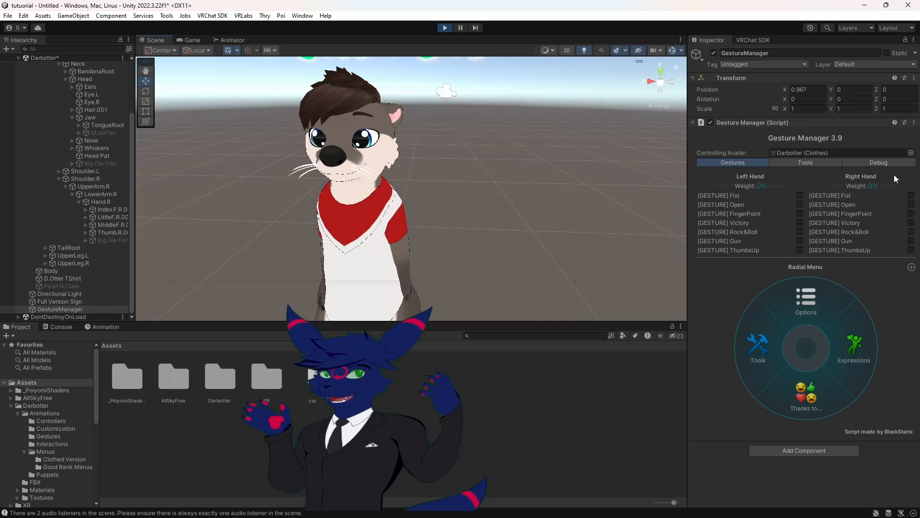
{"action": "left_click", "coordinate": [881, 162]}
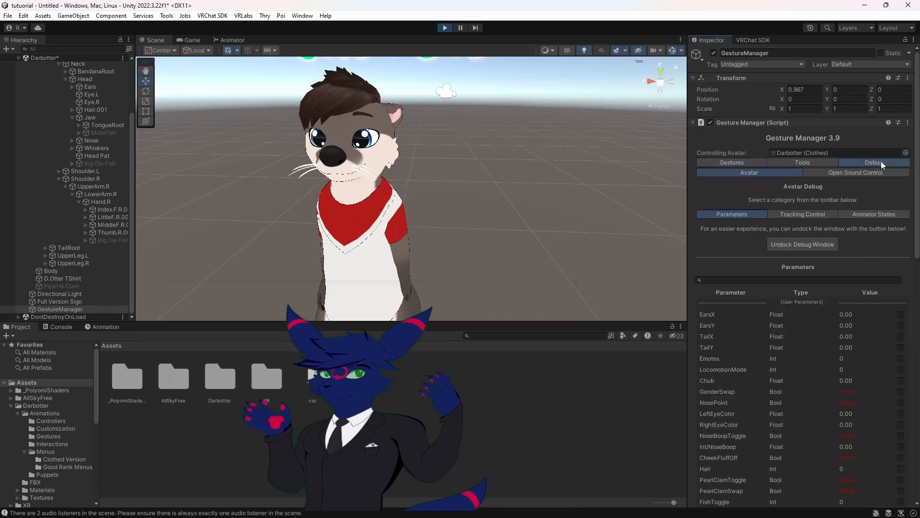
{"action": "scroll", "coordinate": [803, 343], "scroll_direction": "down", "scroll_amount": 10}
{"action": "scroll", "coordinate": [804, 346], "scroll_direction": "down", "scroll_amount": 8}
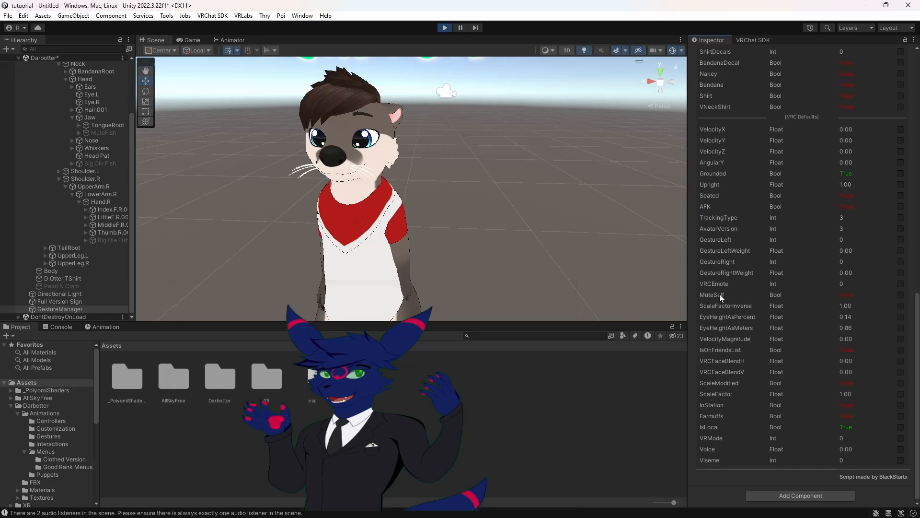
Test the fish toggle by setting MuteSelf to true and back to false, and exit play mode
{"action": "left_click", "coordinate": [900, 295]}
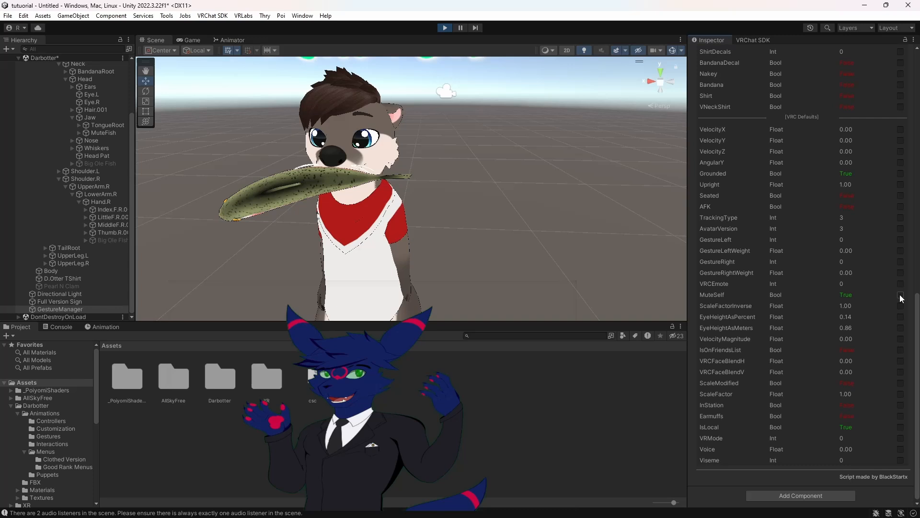
{"action": "left_click", "coordinate": [900, 295]}
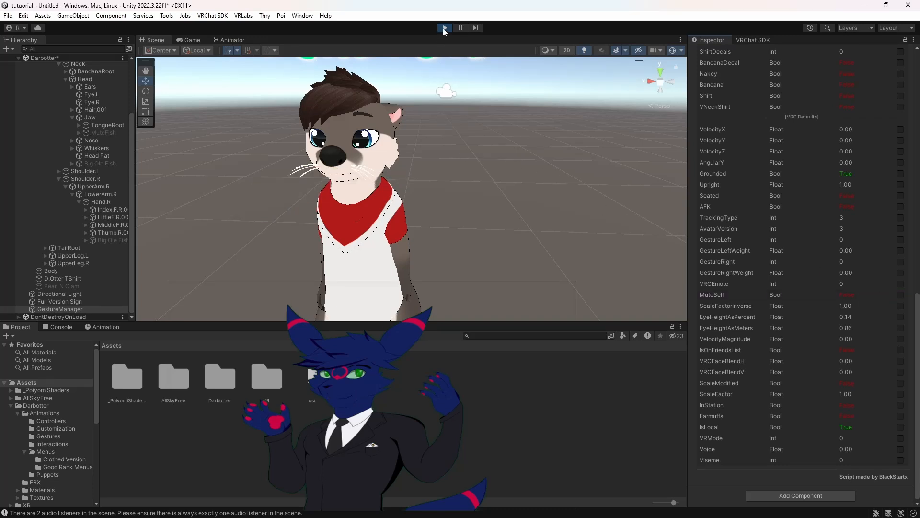
{"action": "left_click", "coordinate": [444, 28]}
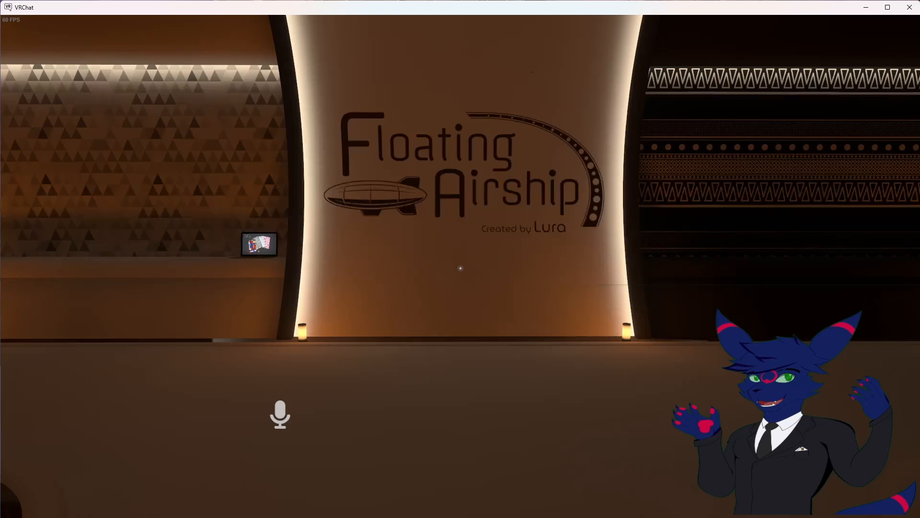
In VRChat, turn on the personal mirror, and mute and unmute the microphone to test the fish prop
{"action": "key", "text": "r"}
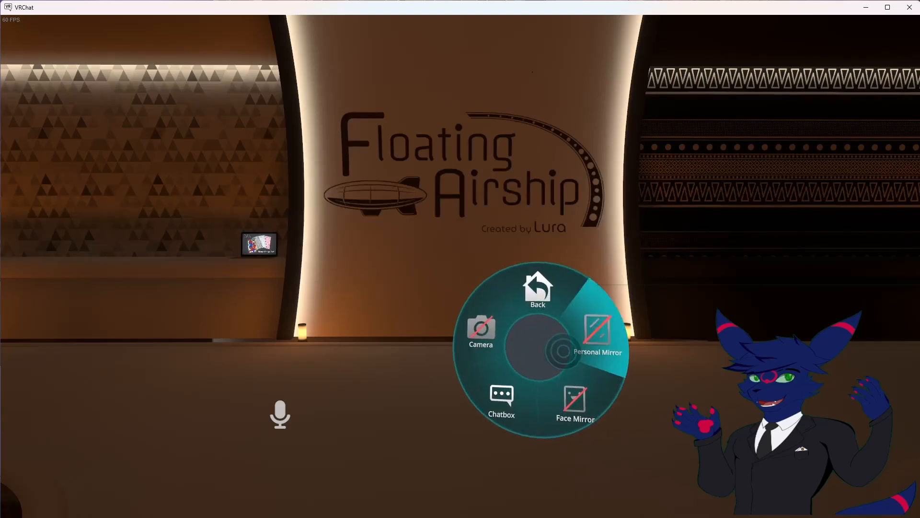
{"action": "left_click", "coordinate": [597, 335]}
{"action": "key", "text": "r"}
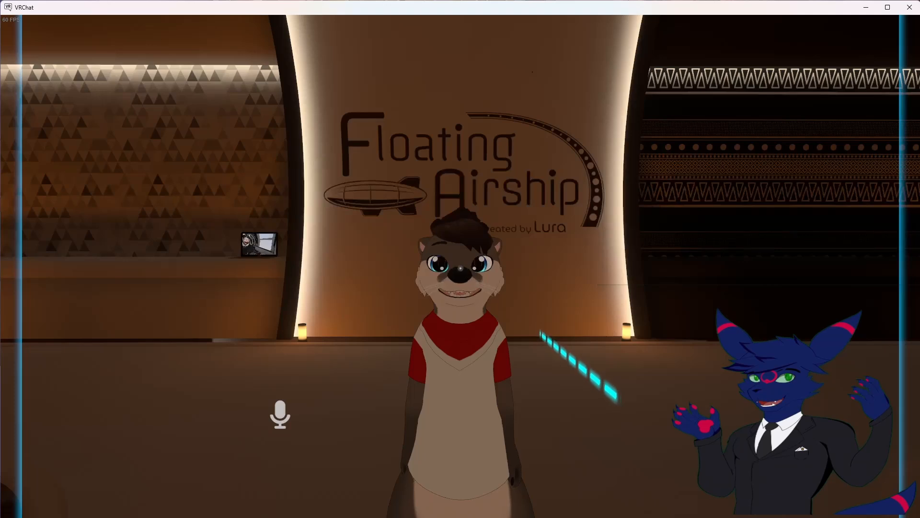
{"action": "key", "text": "v"}
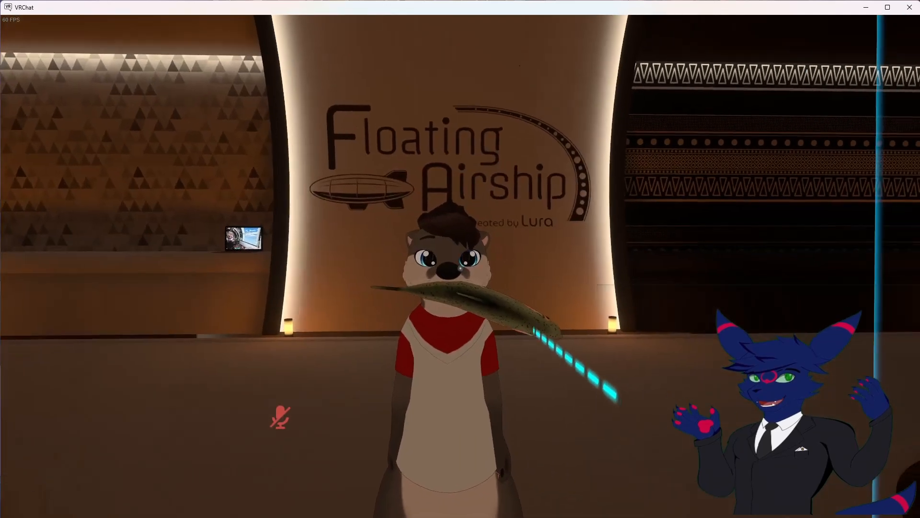
{"action": "key", "text": "v"}
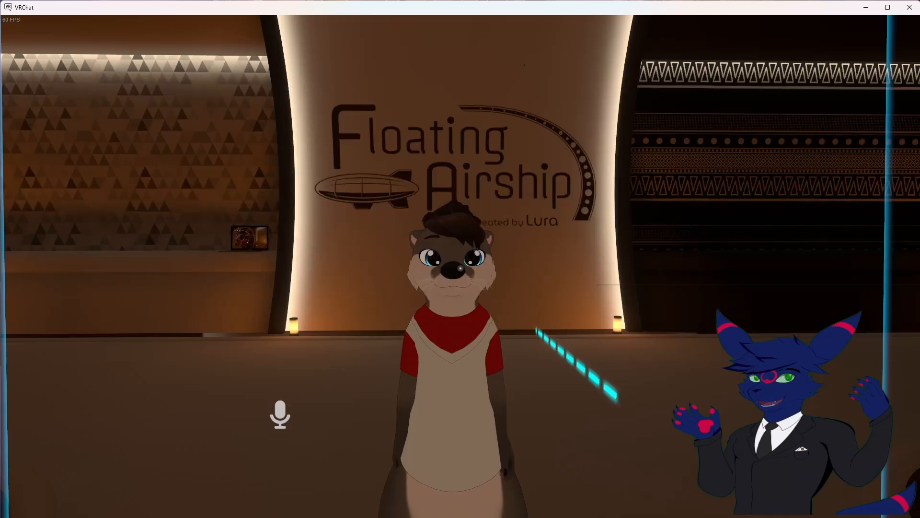